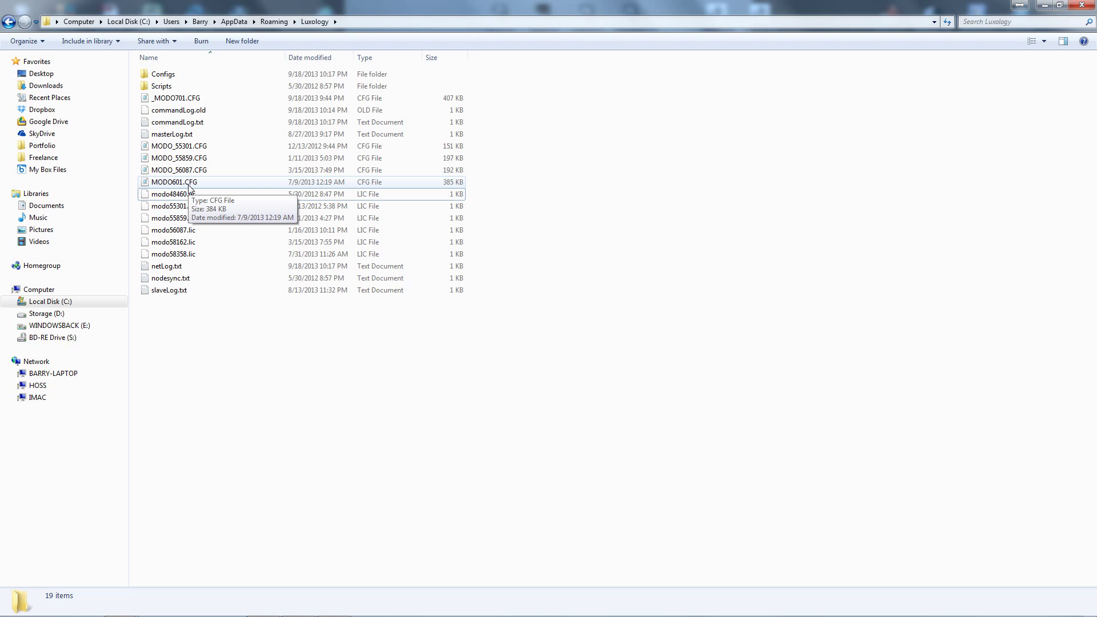
Launch modo 701_sp3 64bit and decline both the automatic update check and the usage statistics submission
click(189, 185)
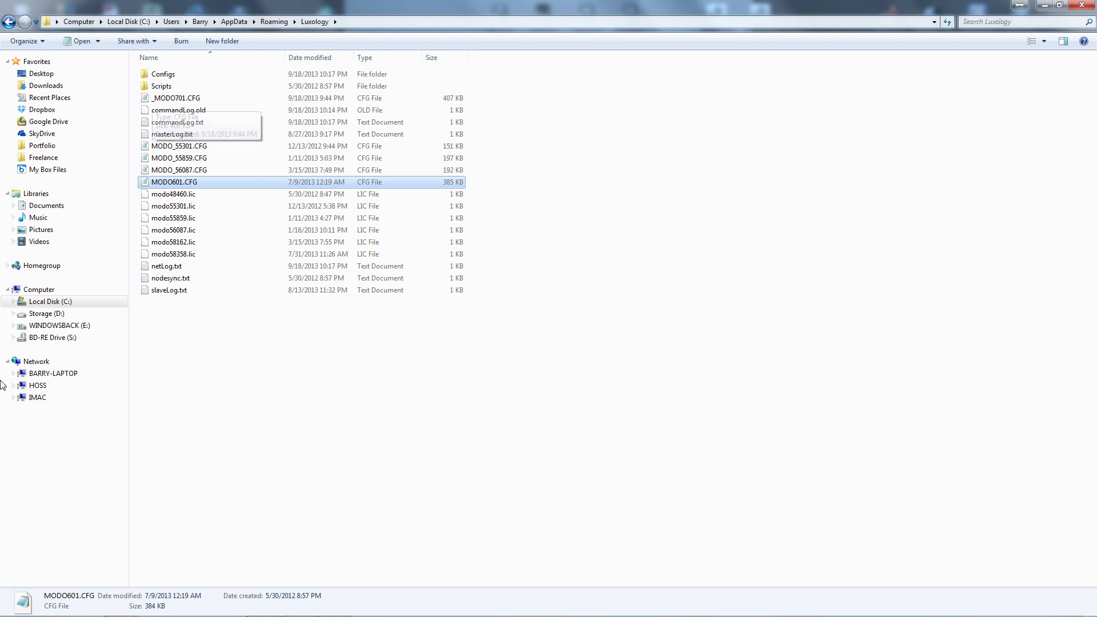
click(15, 610)
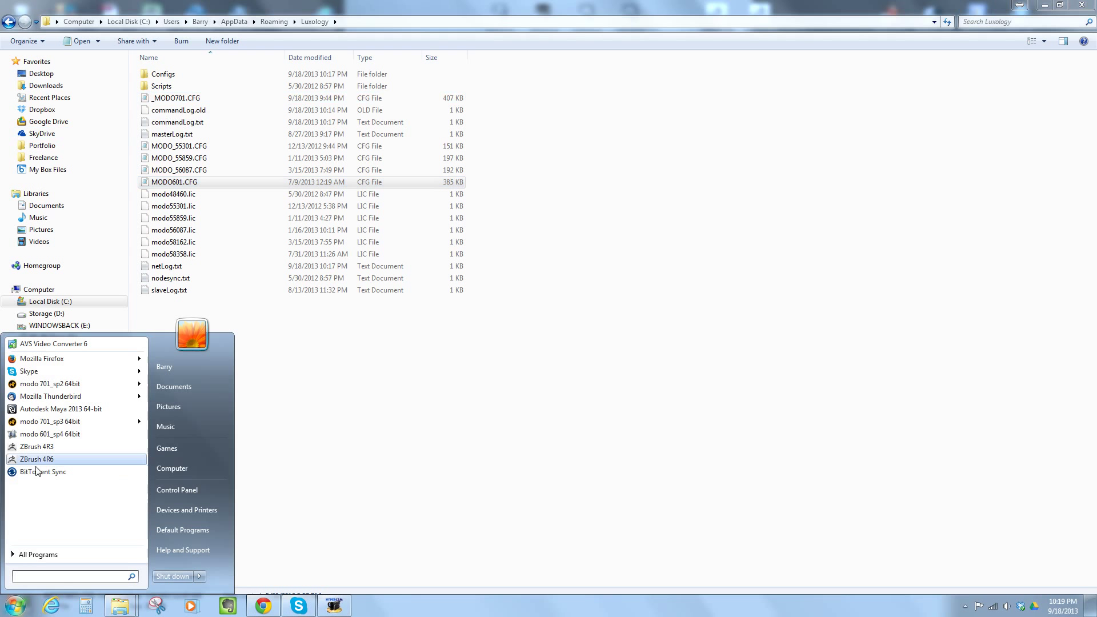
mouse_move(61, 426)
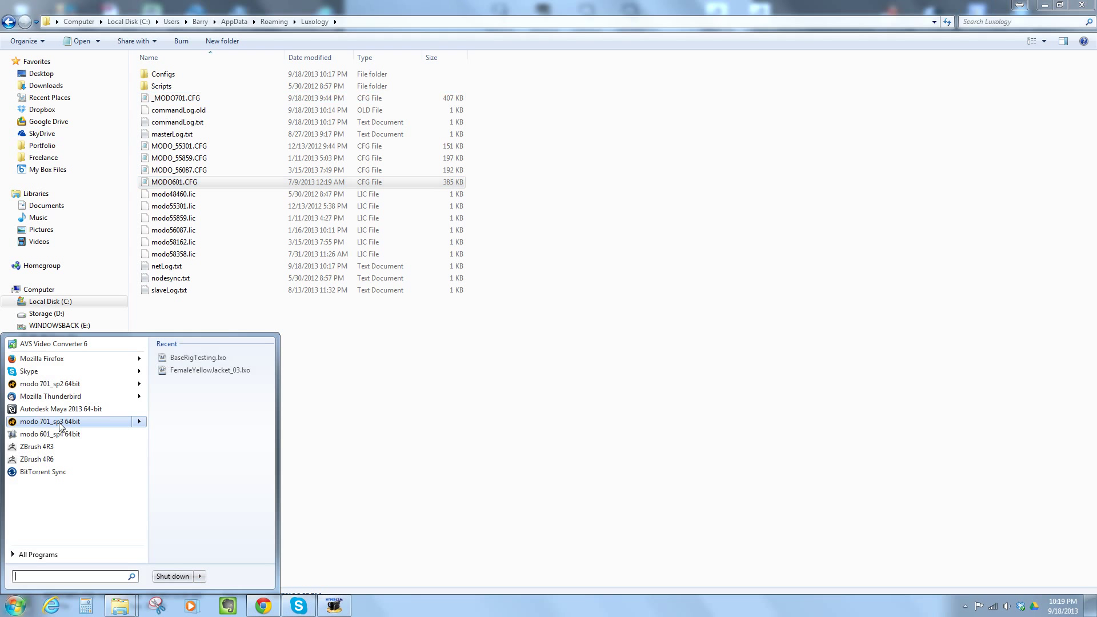
click(78, 423)
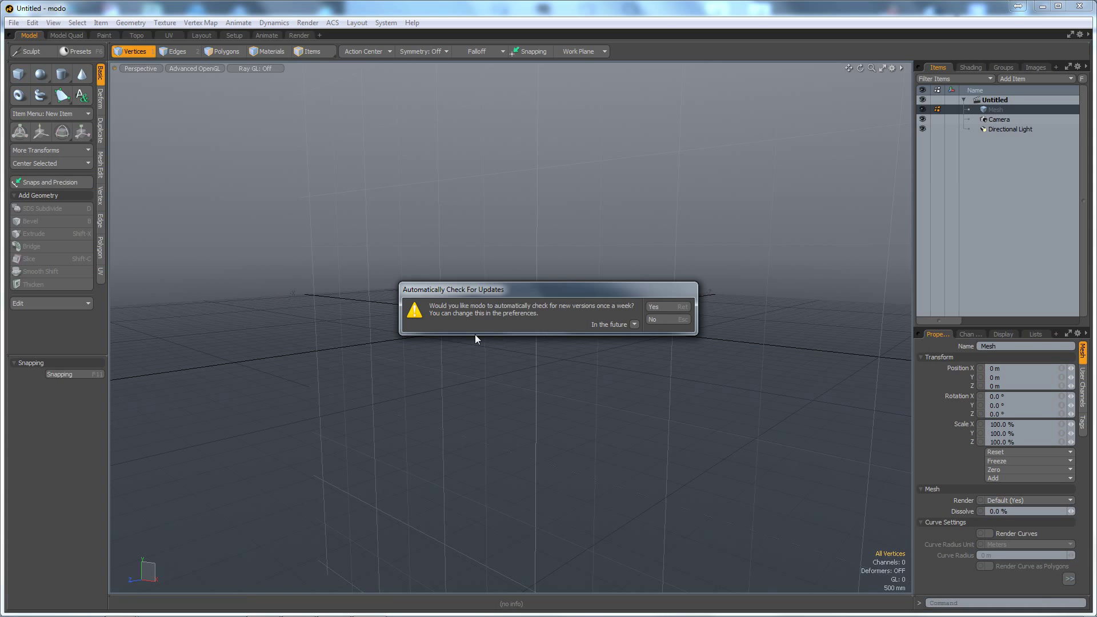
click(663, 321)
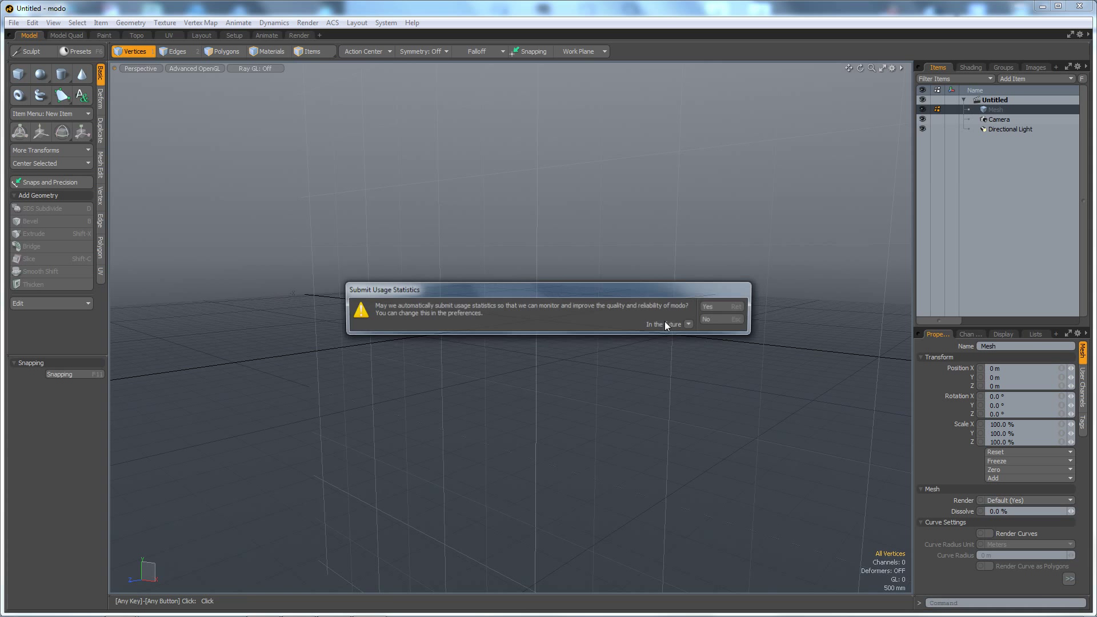
click(717, 321)
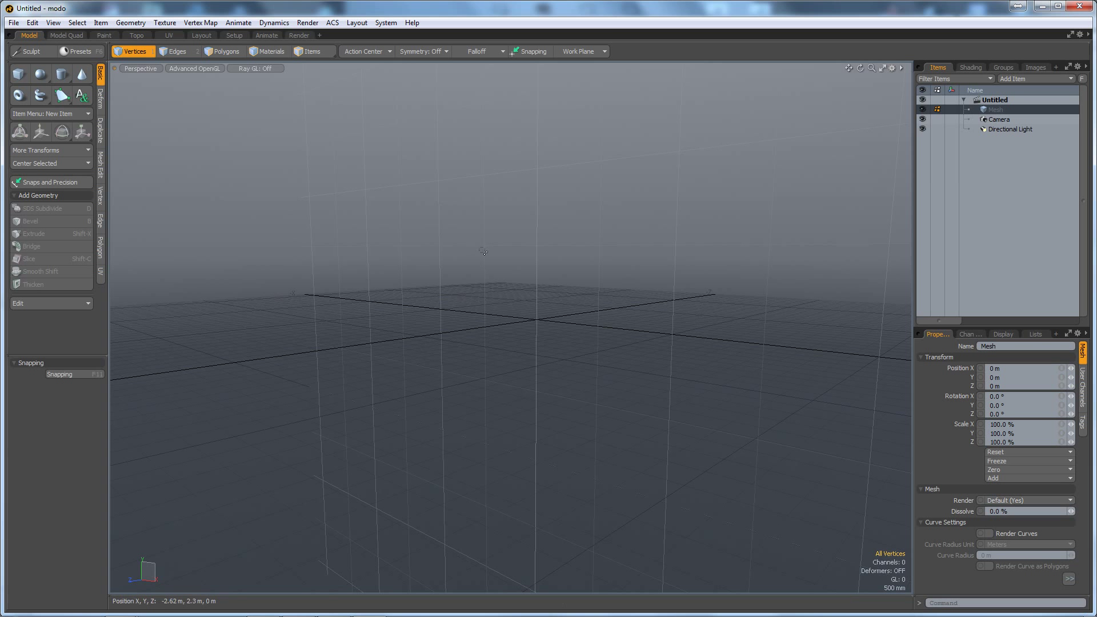
Enable Override Viewport-Level Trackball Option in the OpenGL preferences, with Trackball Rotation left off
alt+drag(575, 311, 649, 371)
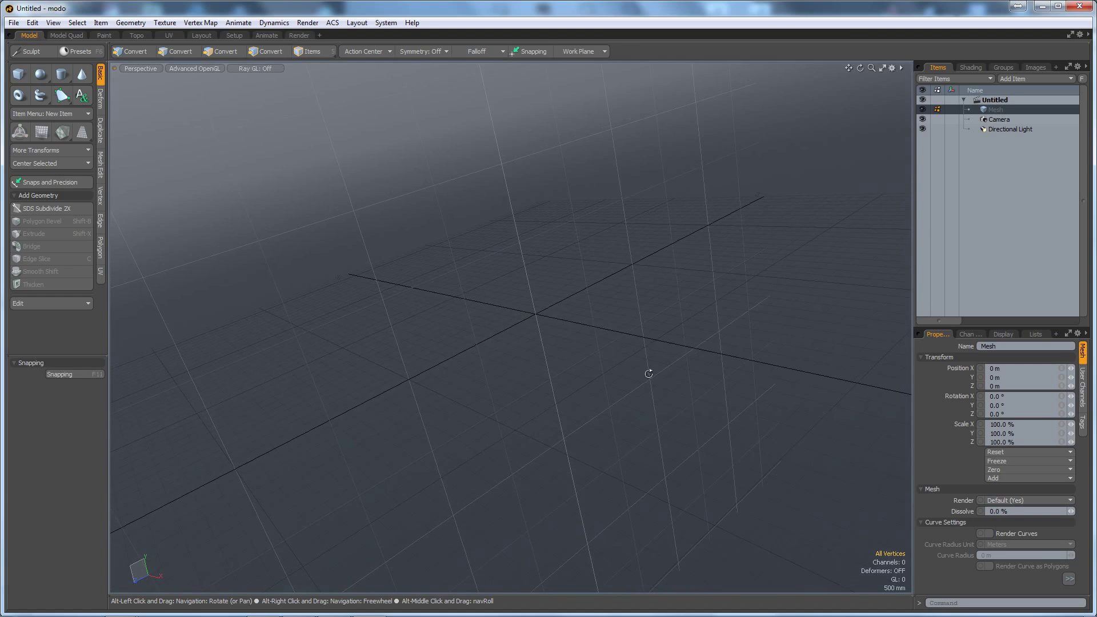
alt+drag(563, 311, 629, 326)
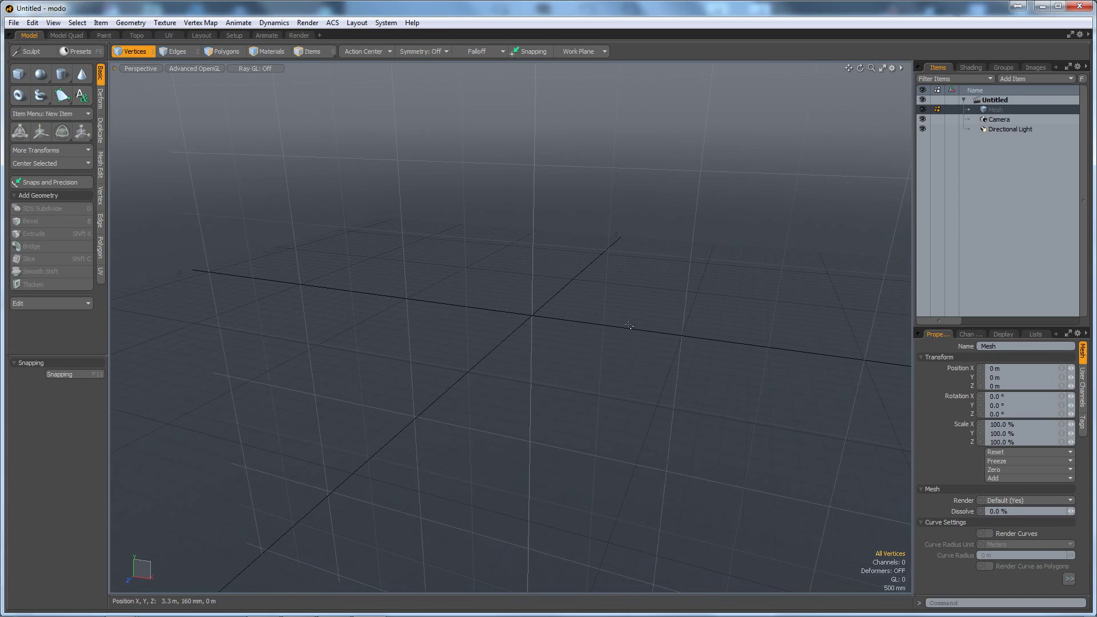
click(385, 23)
click(377, 33)
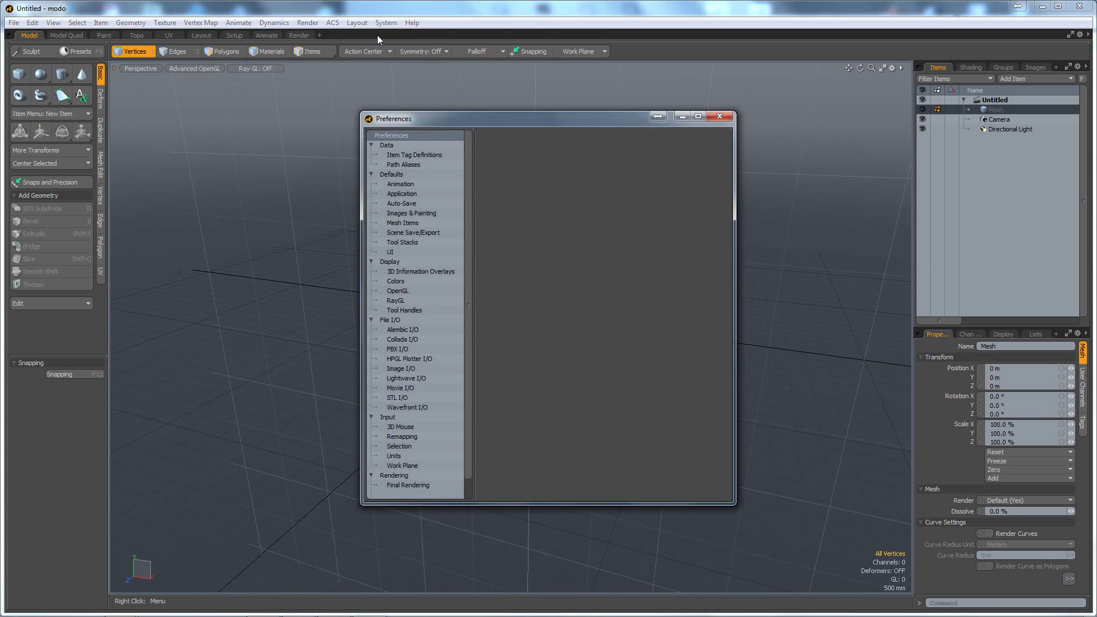
scroll(471, 259, down, 1)
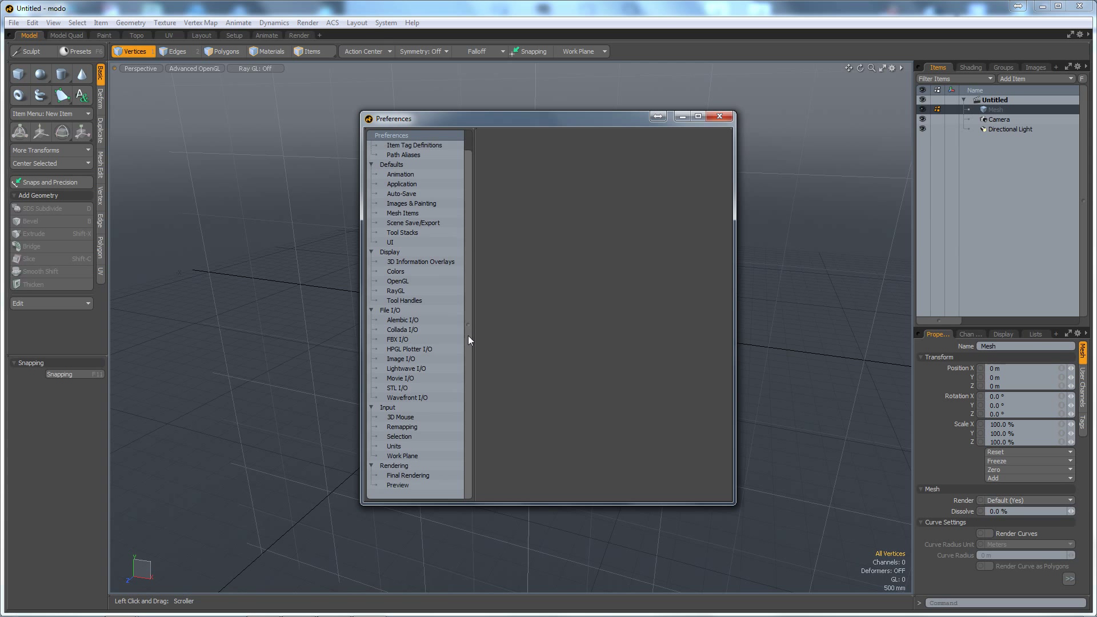
click(403, 282)
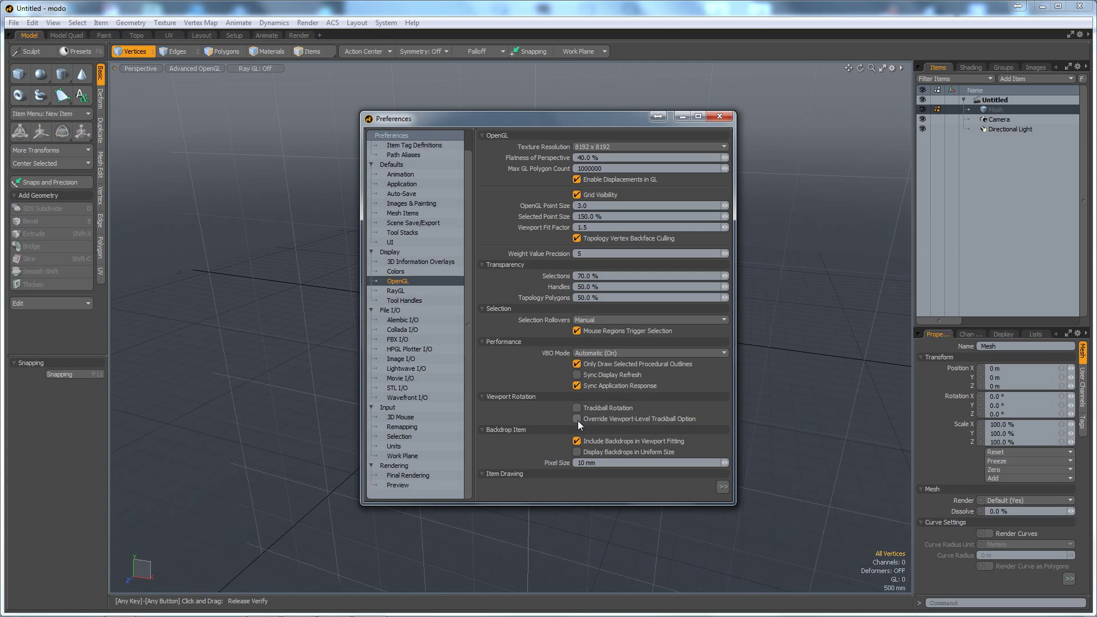
click(576, 419)
Disable both the Affect Color Control Swatches and Picker and the Affect Color Control Swatches options in the Final Rendering preferences
click(419, 475)
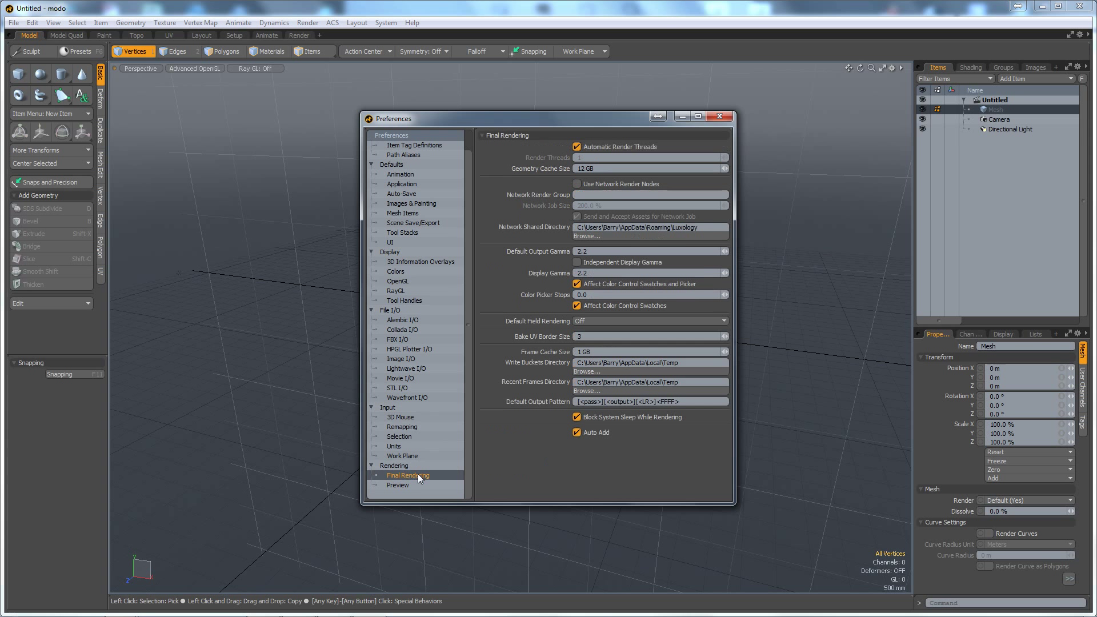
click(578, 285)
click(578, 307)
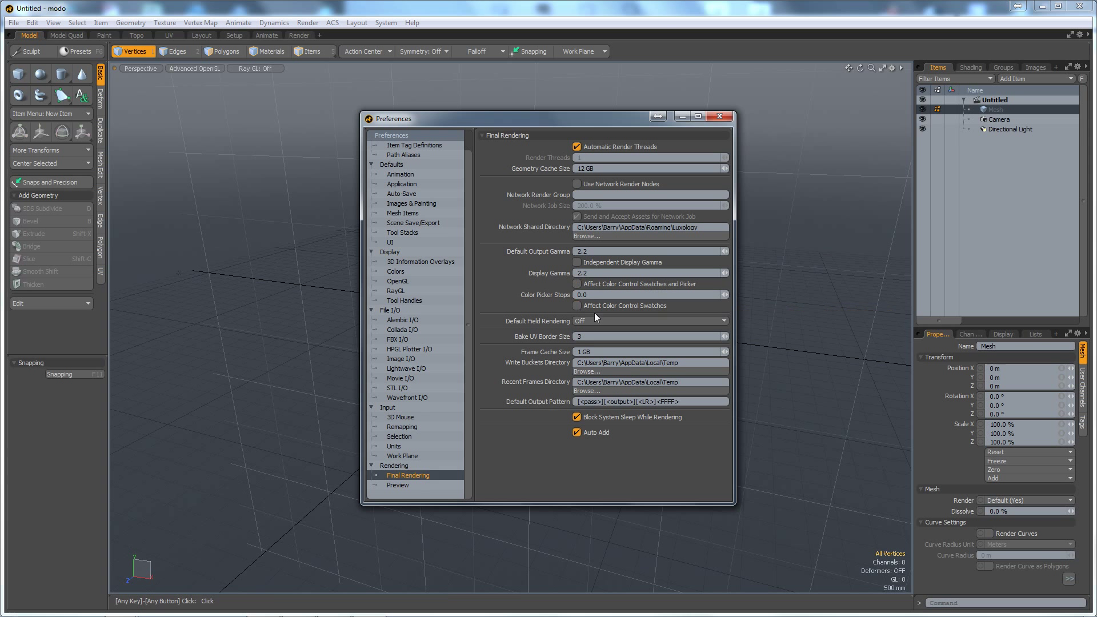
Apply the Maya mouse input preset in the Remapping preferences, decline the alternative zoom mapping, and close the preferences
click(403, 428)
click(634, 148)
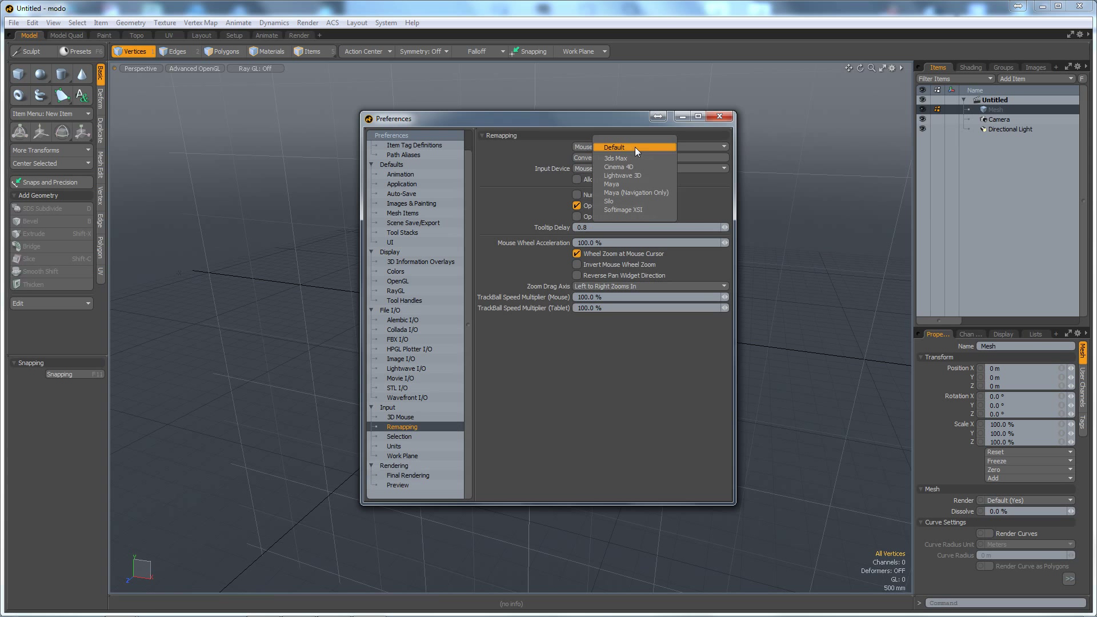
click(631, 184)
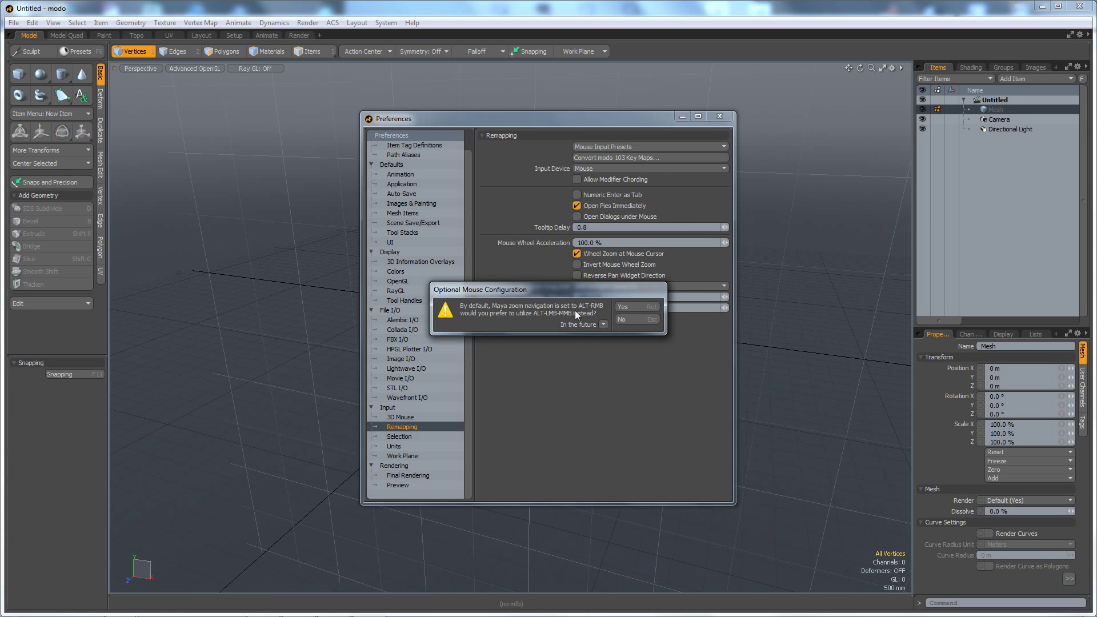
click(640, 320)
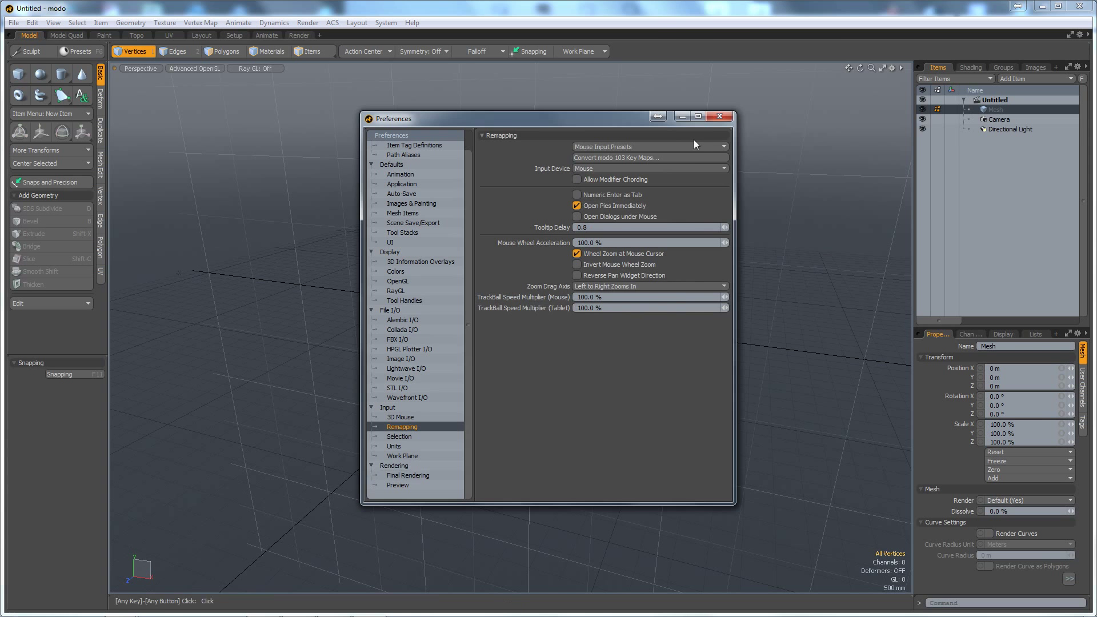
click(715, 119)
alt+drag(592, 310, 542, 353)
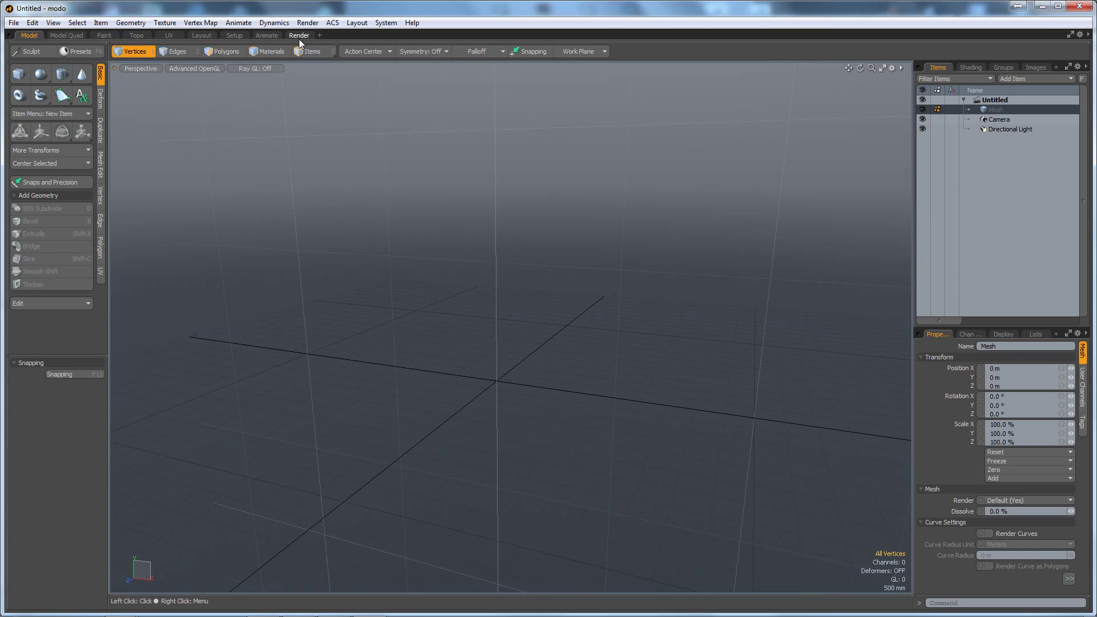
Switch to the Render layout and show the Colors presets in the preset browser
click(300, 36)
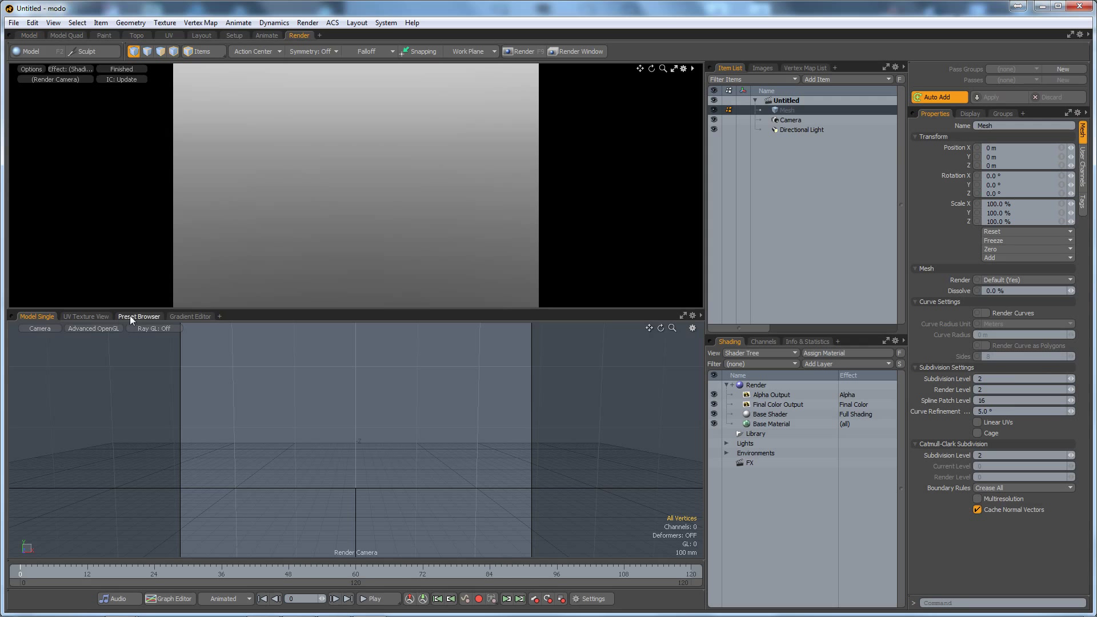
click(131, 317)
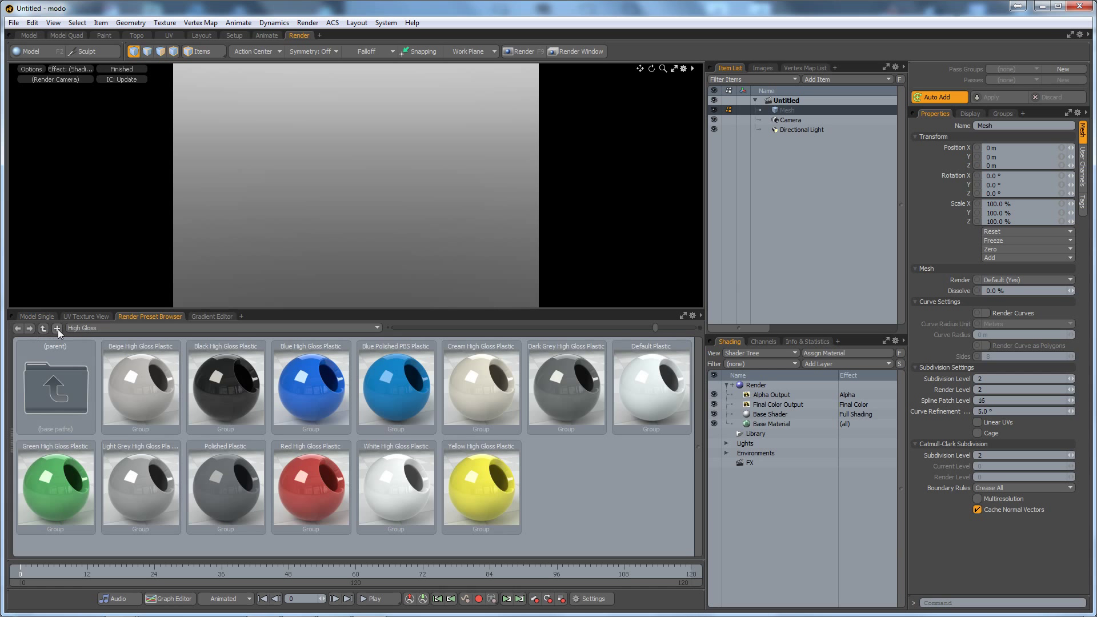
click(80, 328)
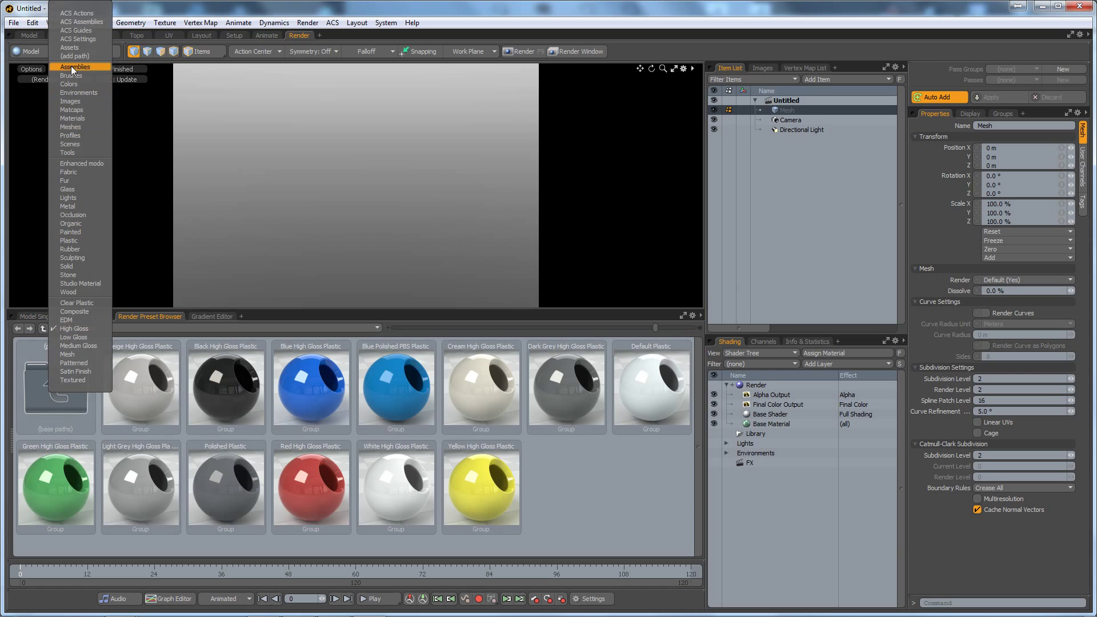
click(70, 83)
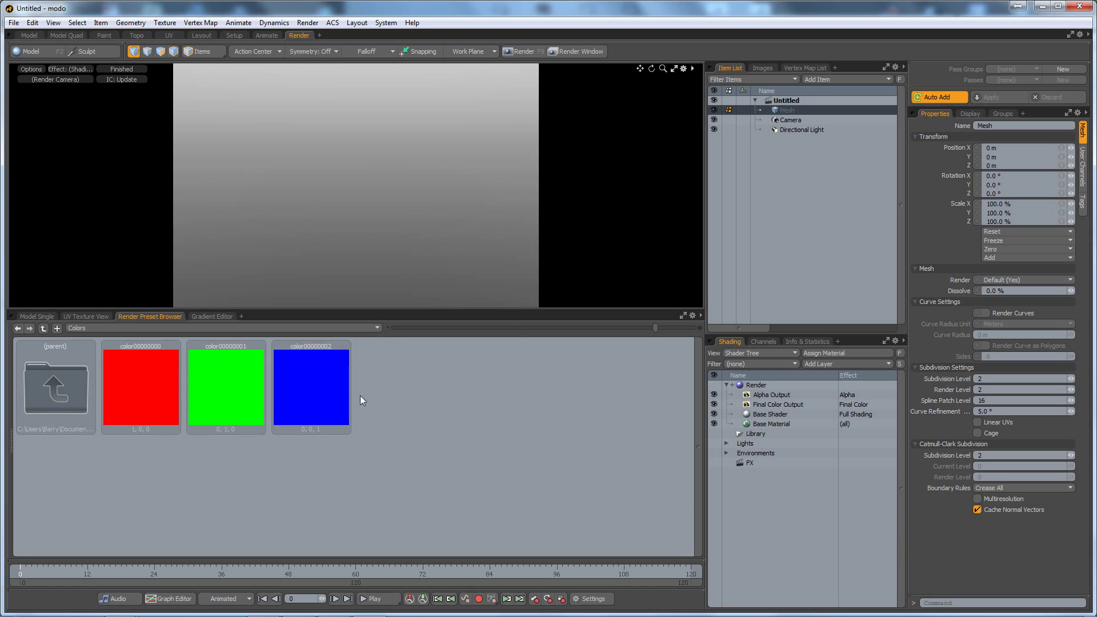
Enable Affect Color Control Swatches and Picker in the Final Rendering preferences, and reload the Colors presets by way of Assemblies
click(383, 22)
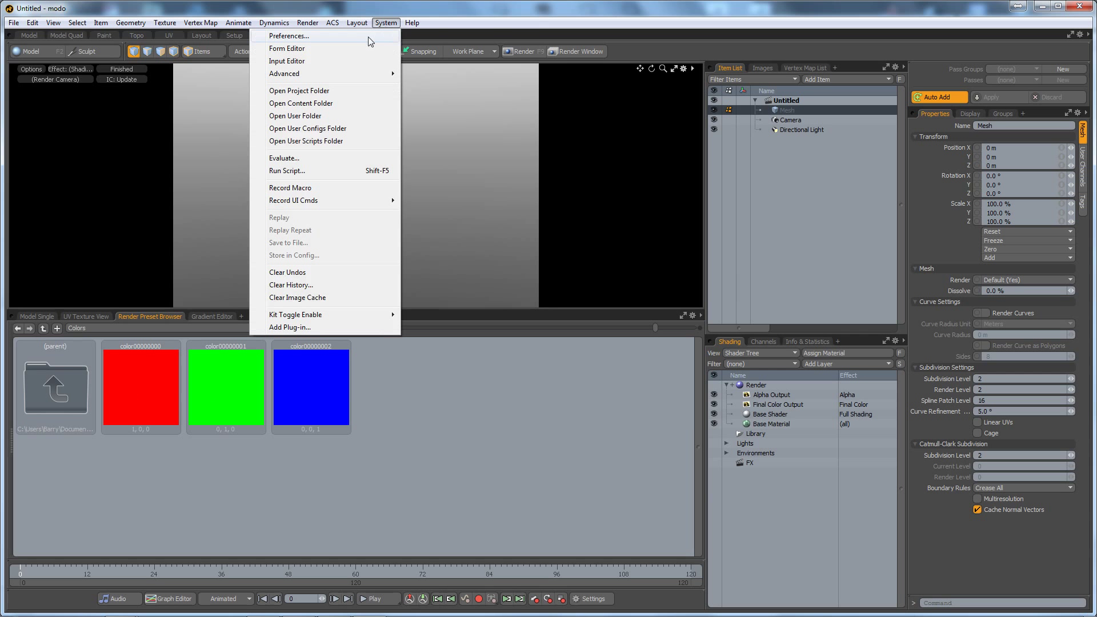
click(368, 37)
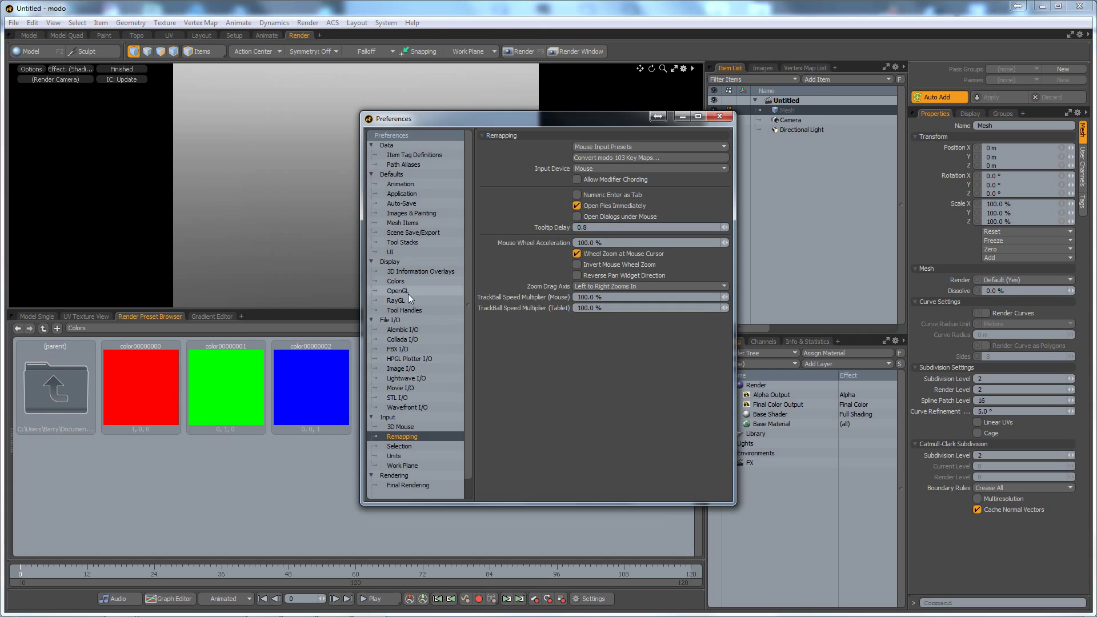
click(409, 484)
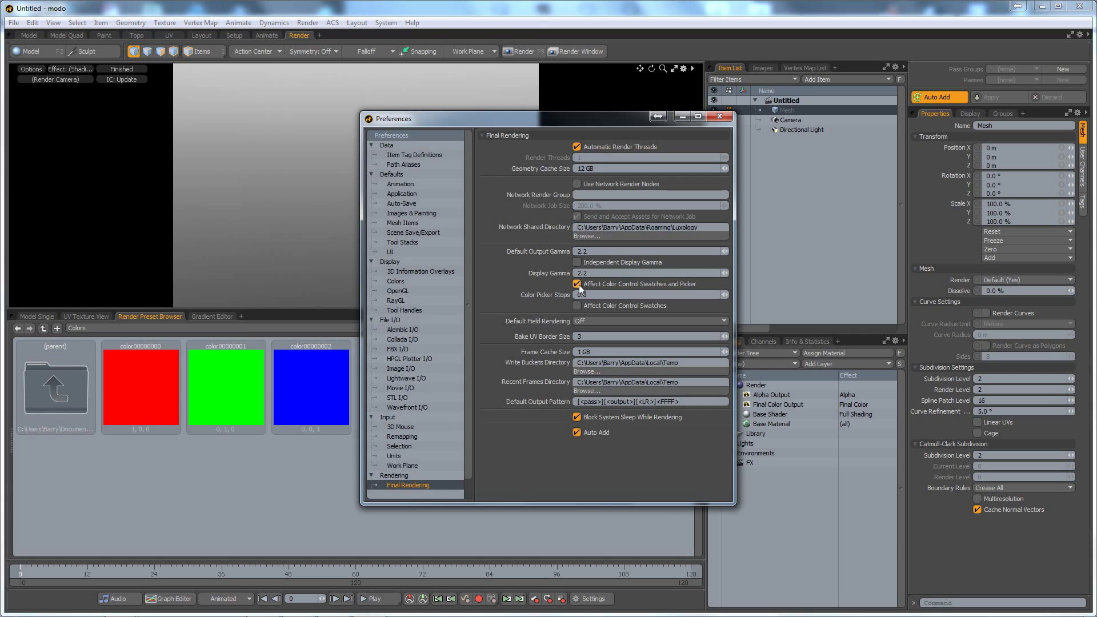
click(717, 117)
click(78, 329)
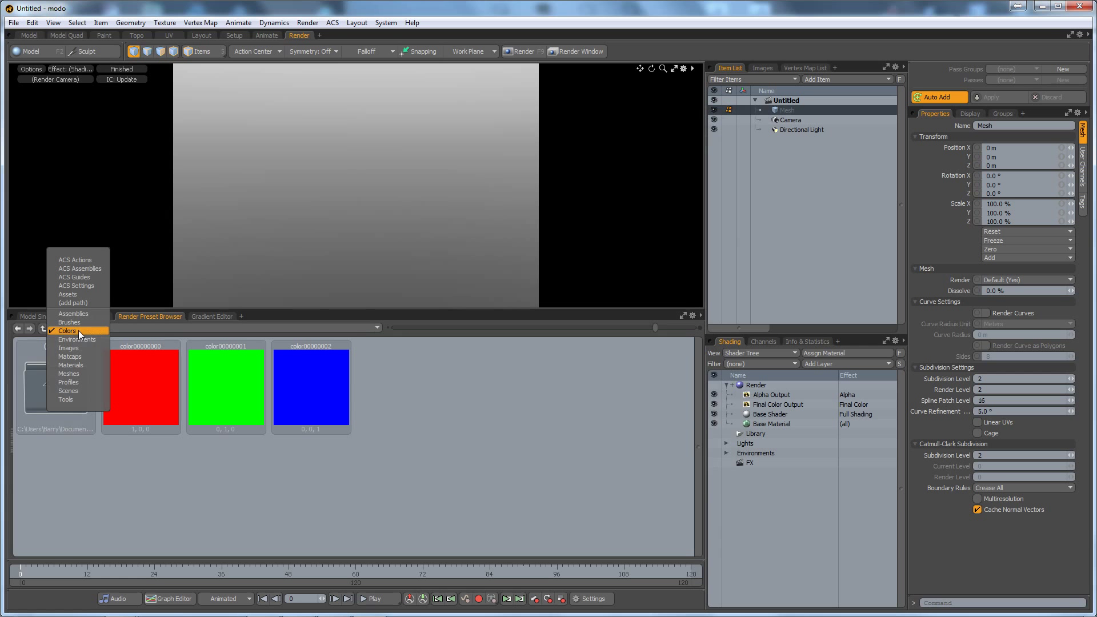
click(79, 315)
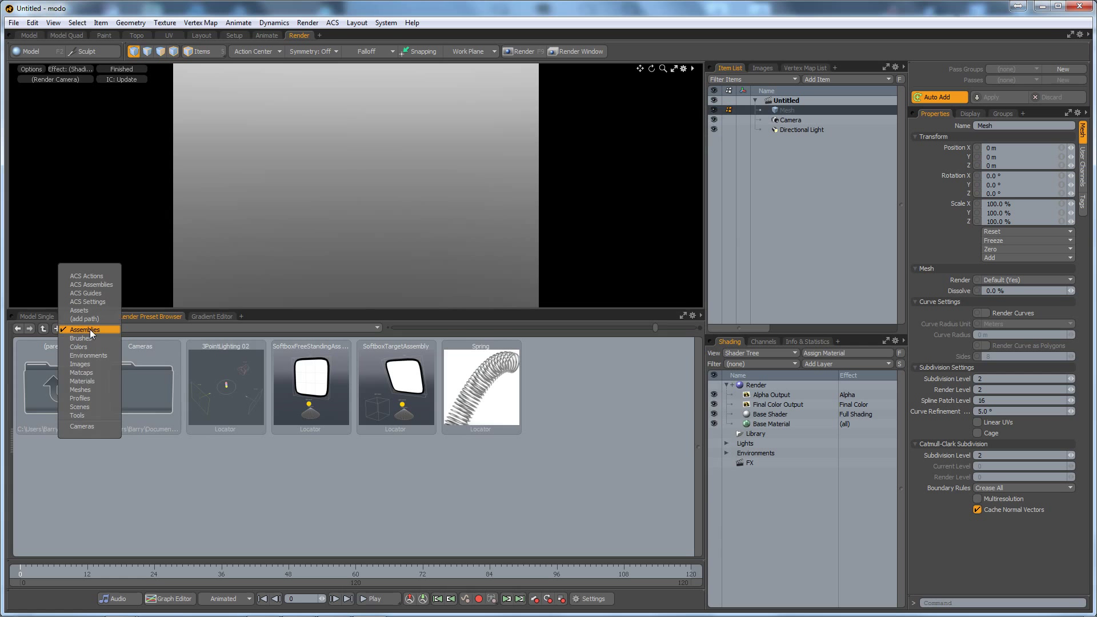
click(87, 347)
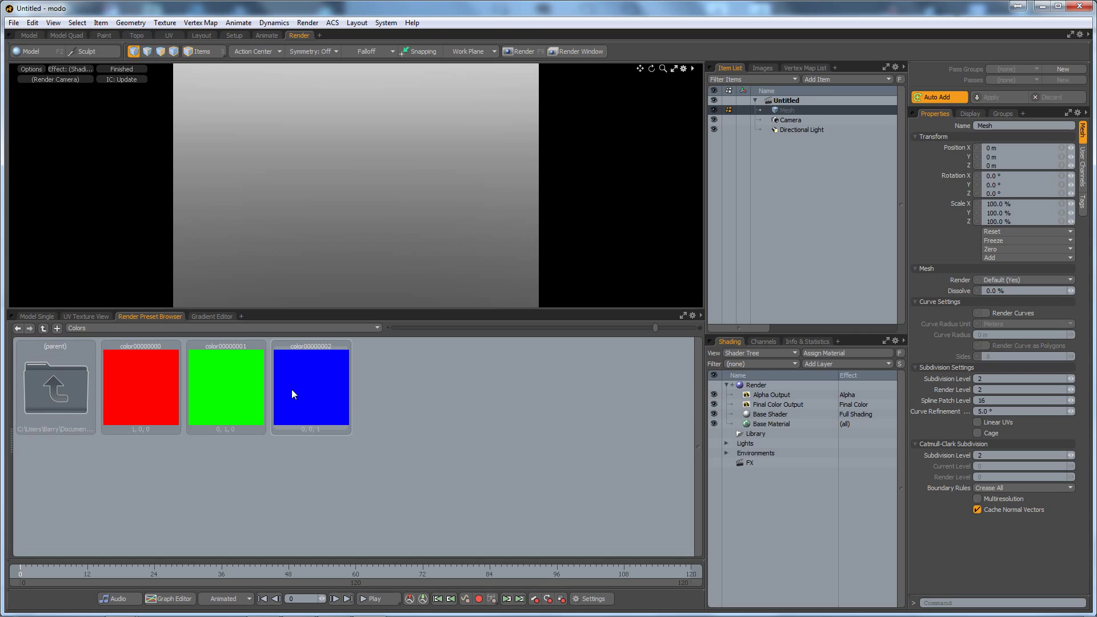
mouse_move(291, 394)
Disable Affect Color Control Swatches and Picker in the Final Rendering preferences, and reload the Colors presets by way of Brushes
click(383, 23)
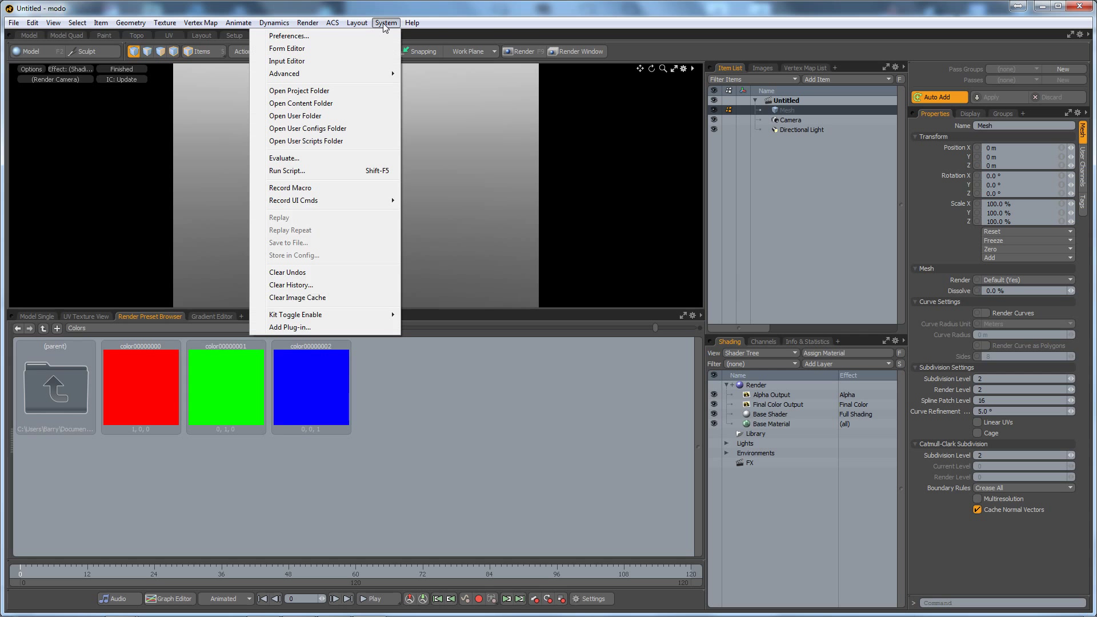
click(377, 35)
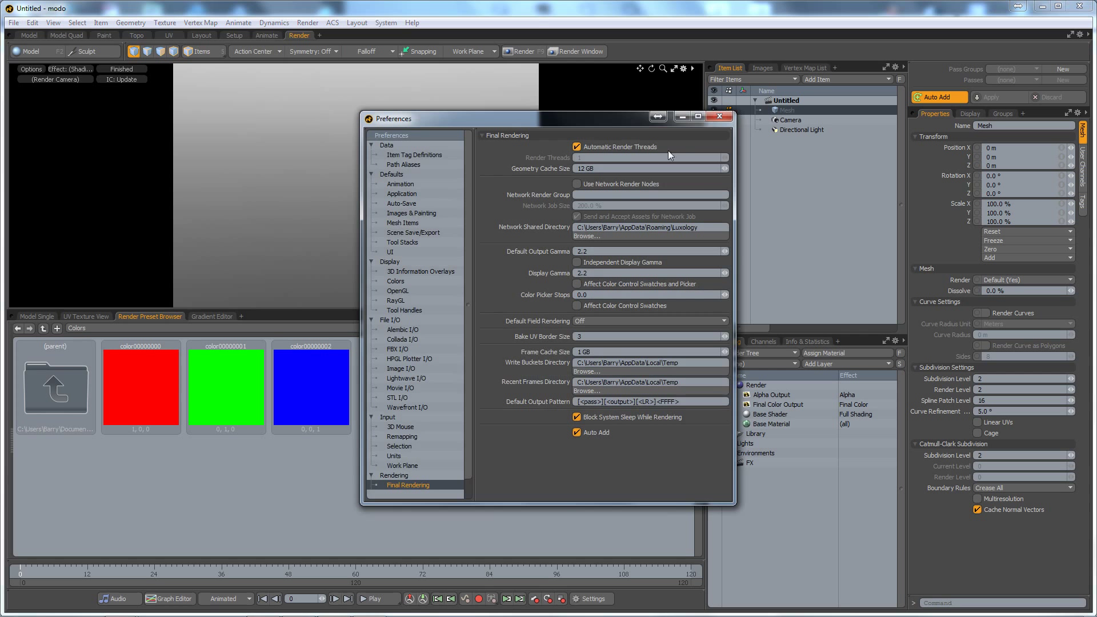
click(718, 117)
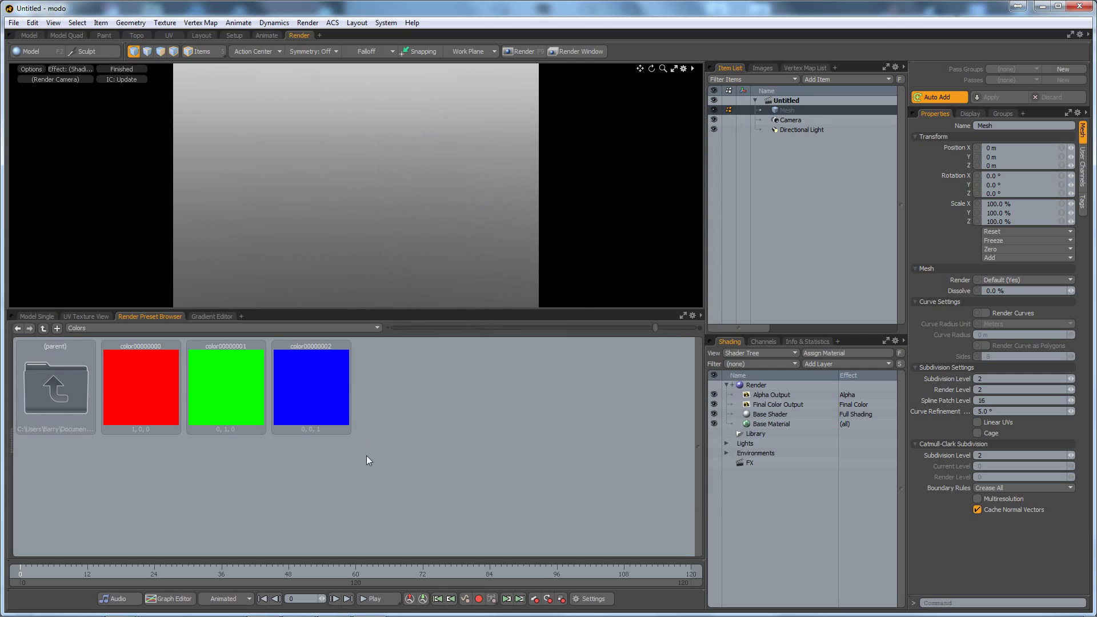
click(81, 329)
click(81, 323)
click(83, 328)
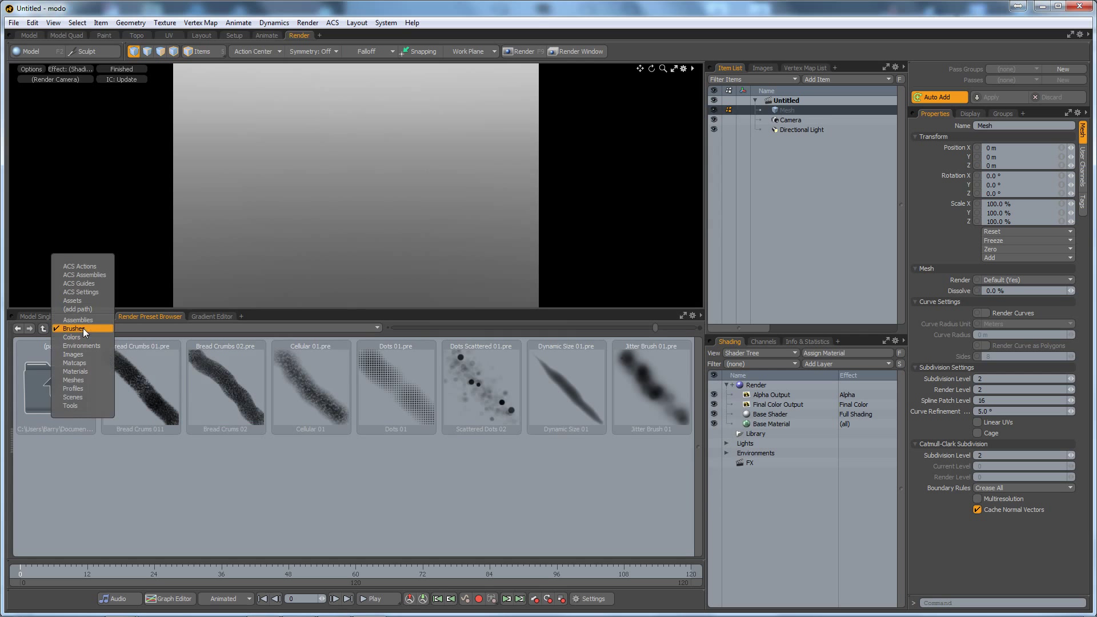
click(83, 338)
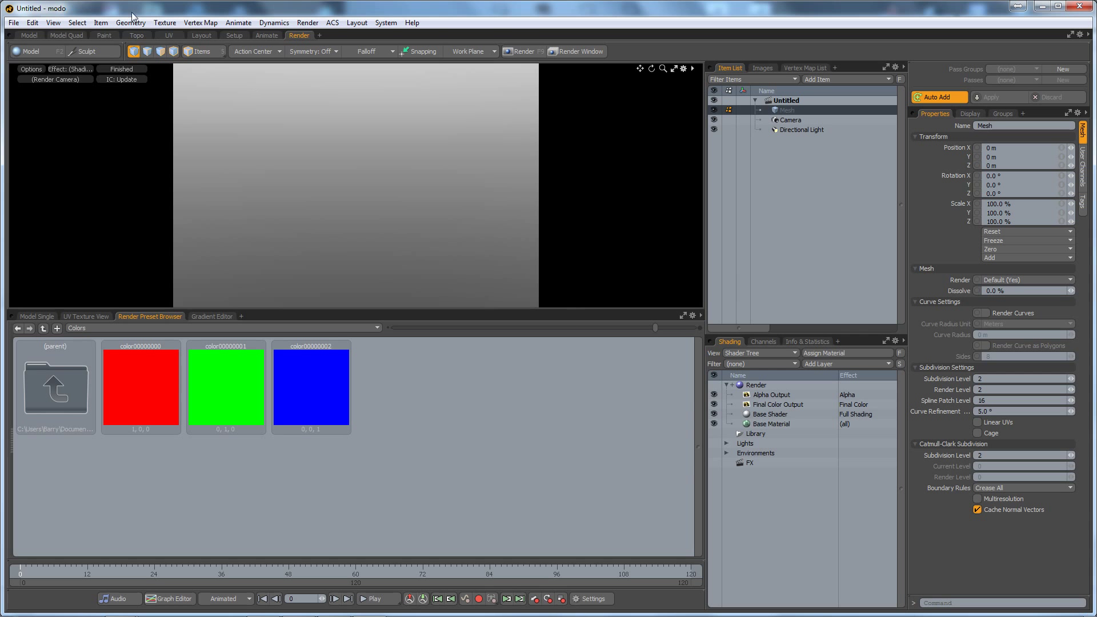
Switch to the Model layout and start exporting a config fragment
click(29, 34)
mouse_move(494, 354)
alt+mouse_down()
mouse_move(517, 345)
mouse_move(487, 356)
alt+mouse_up()
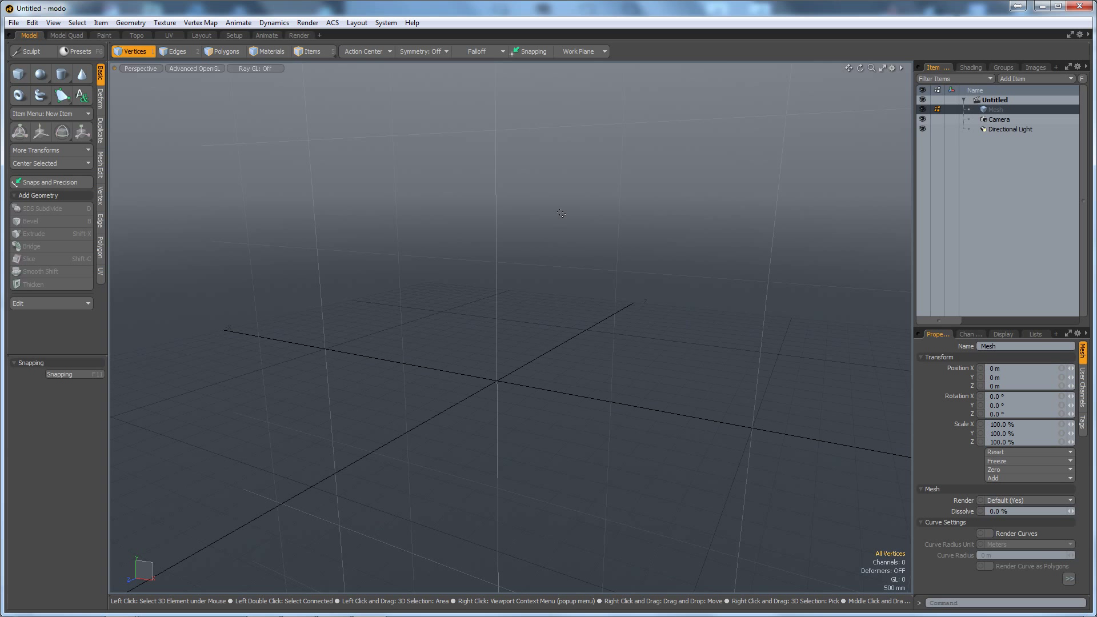
click(19, 23)
click(40, 482)
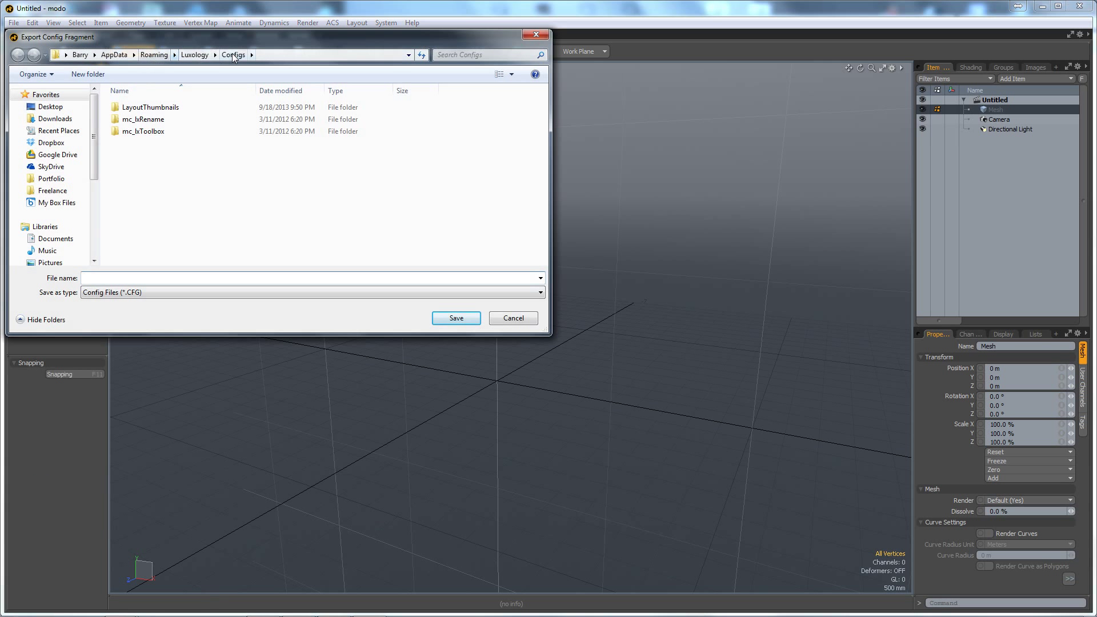
Save the config fragment file as InputMappingMaya in D:\Training\Modo\MyModoDemos\Configs
scroll(93, 213, down, 5)
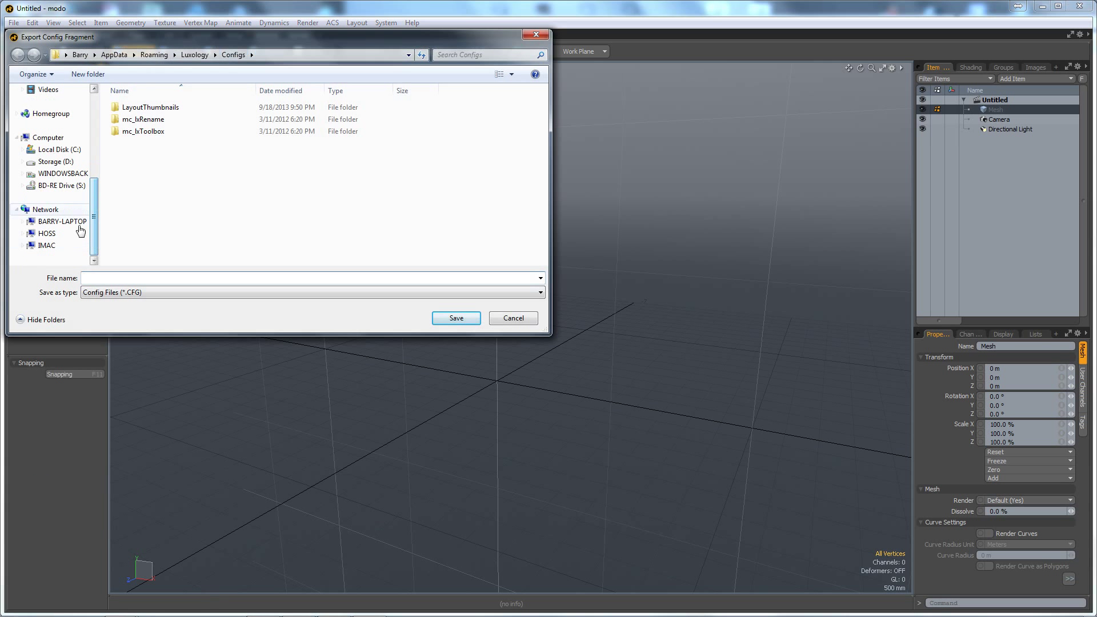
click(60, 163)
scroll(137, 240, down, 1)
click(140, 249)
double_click(140, 249)
double_click(140, 168)
double_click(147, 123)
double_click(141, 109)
click(149, 279)
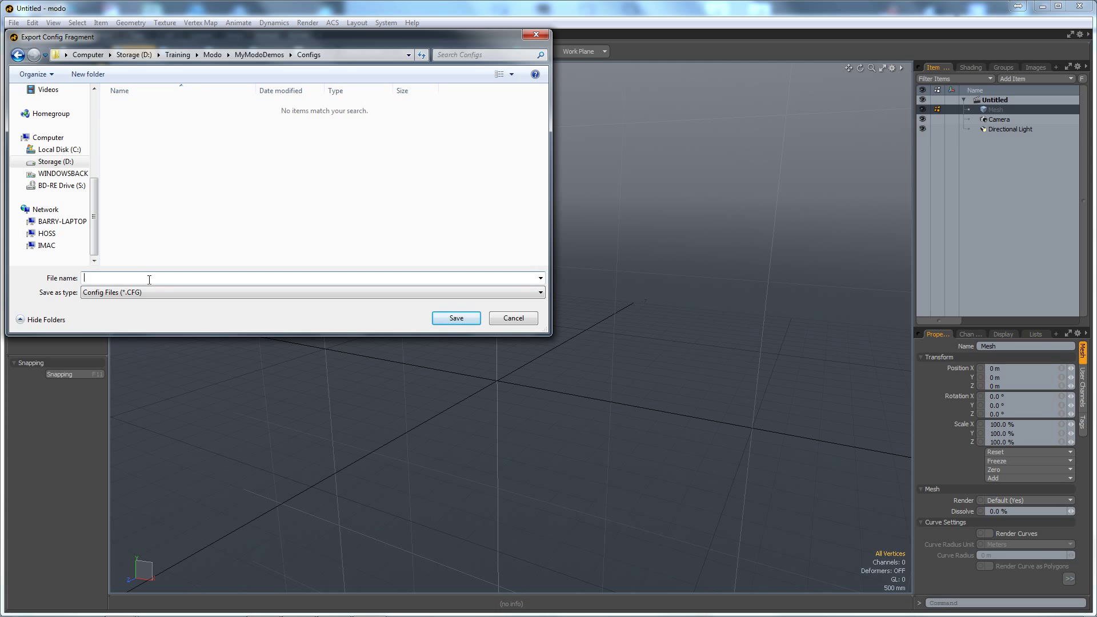
text(InputMappingMaya)
key(Return)
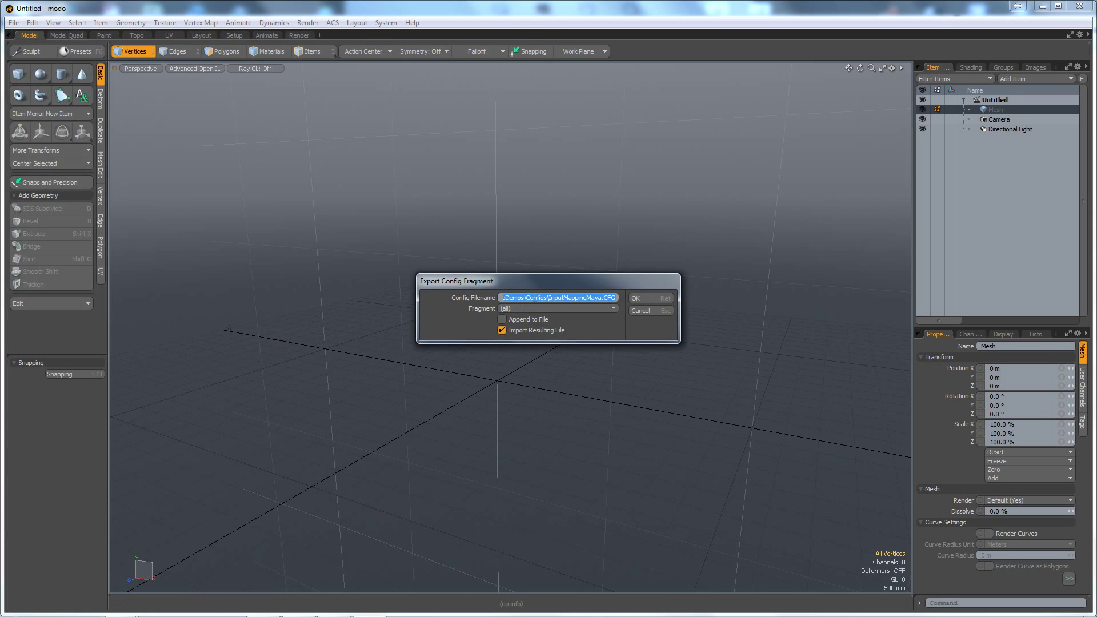
Export only the Input Mappings fragment, with Import Resulting File disabled
click(577, 309)
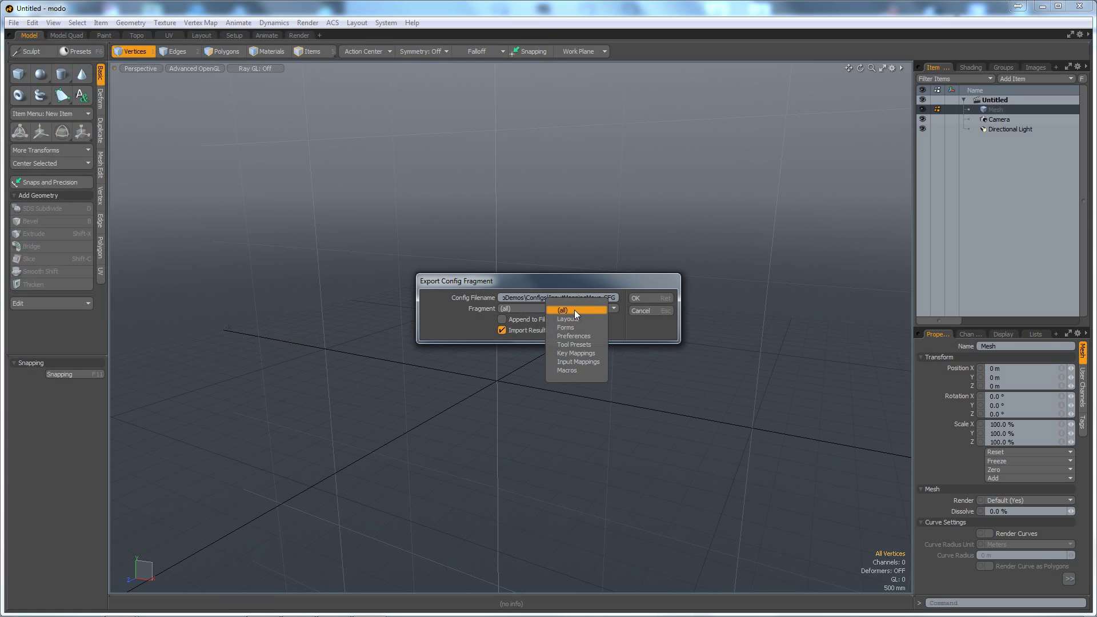
click(577, 361)
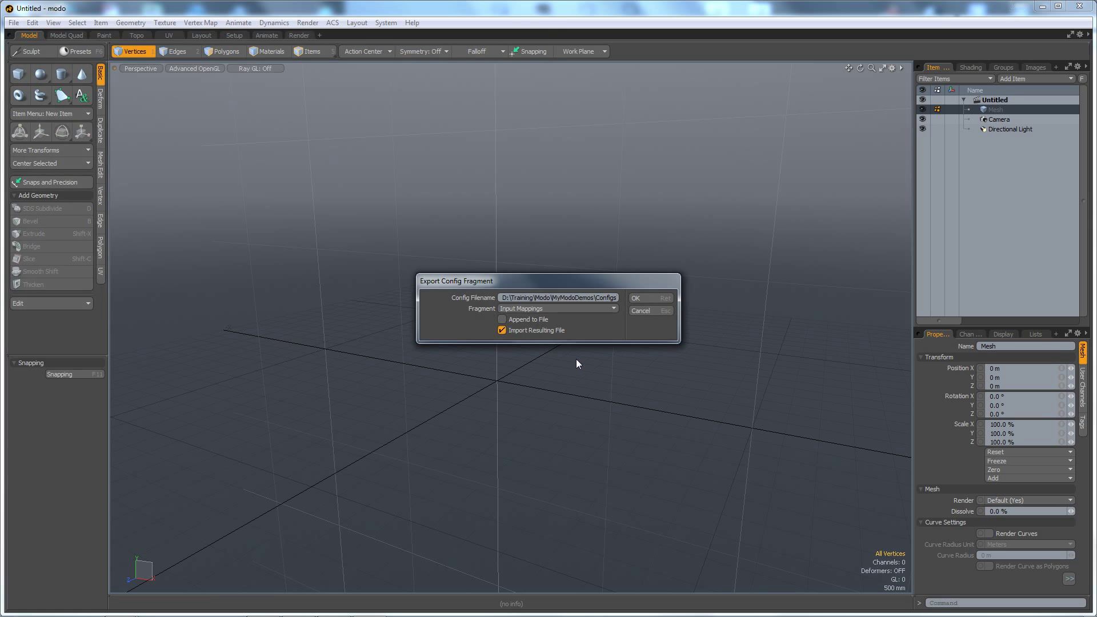
click(526, 331)
click(644, 297)
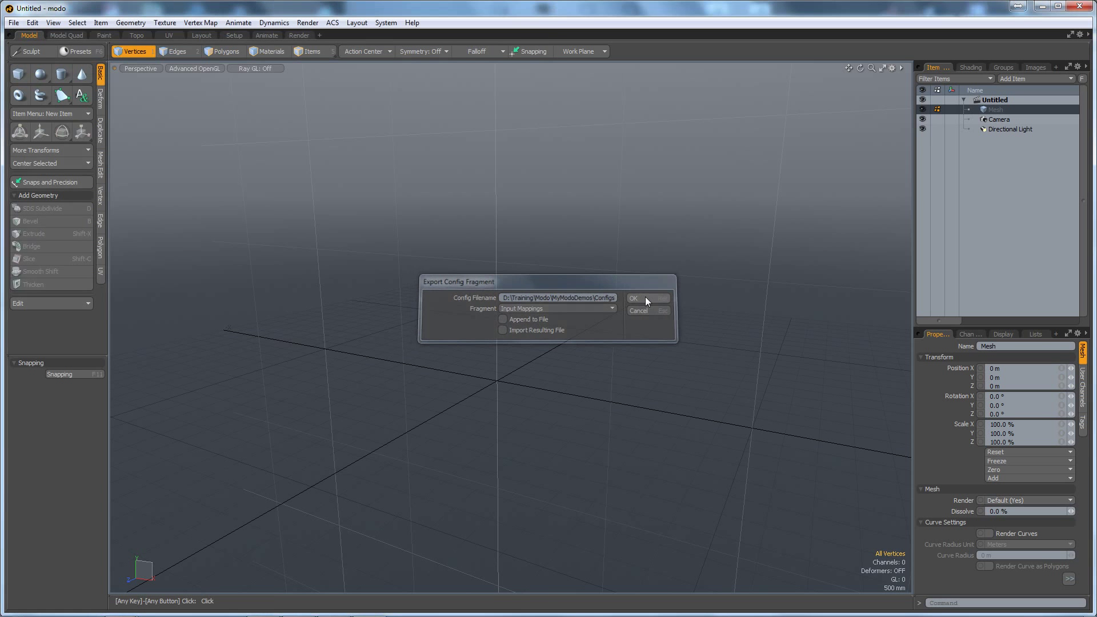
Switch to the MyModoDemos\Configs folder in Windows Explorer and examine the contents of InputMappingMaya.CFG in Notepad
key(alt+Tab)
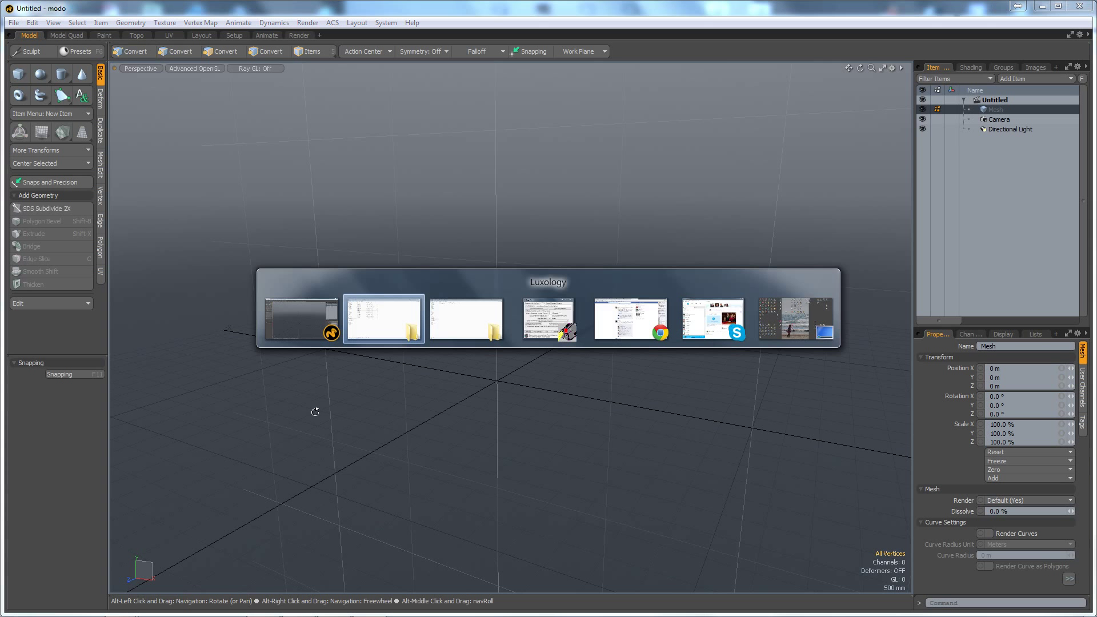
key(alt+Tab)
key(alt+Tab)
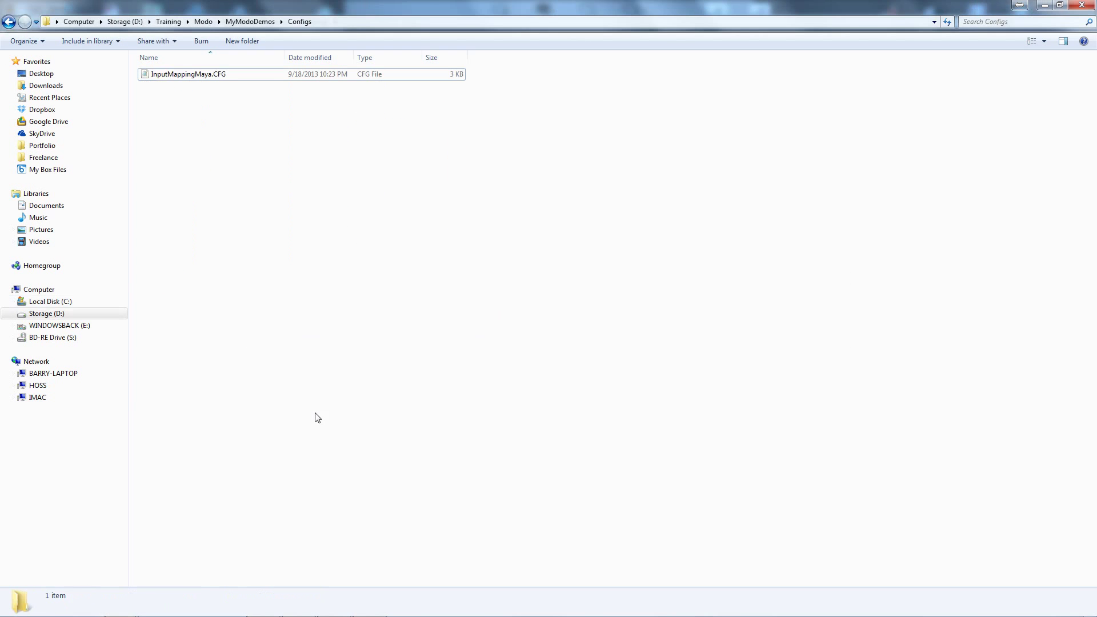
click(184, 80)
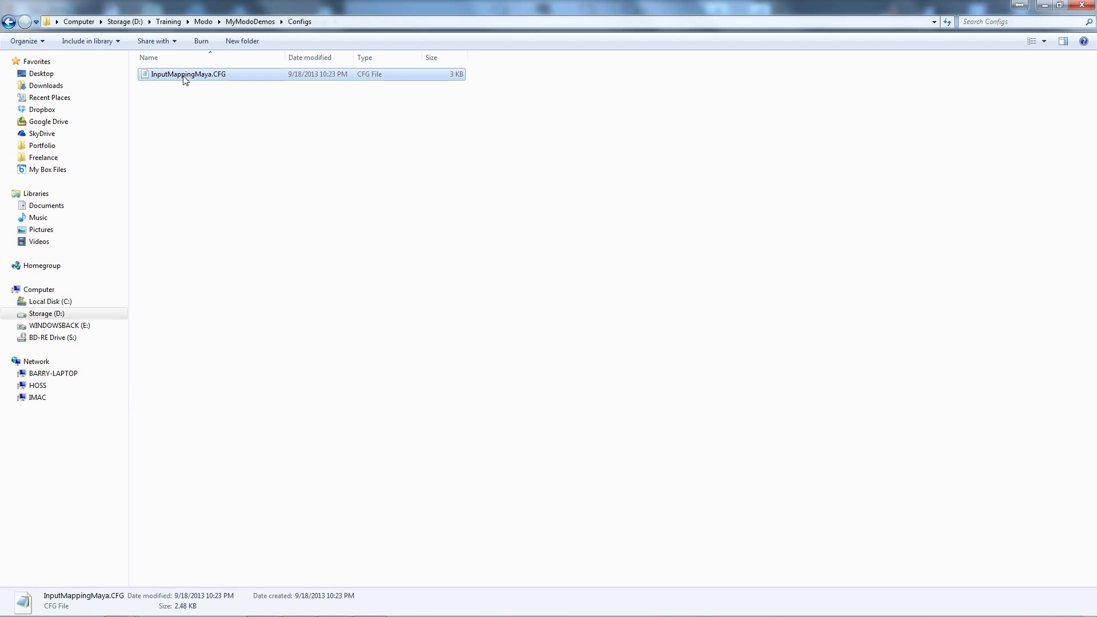
double_click(184, 80)
scroll(501, 260, down, 3)
scroll(502, 260, up, 3)
scroll(502, 262, down, 3)
scroll(502, 263, up, 3)
scroll(502, 263, down, 3)
scroll(501, 263, up, 3)
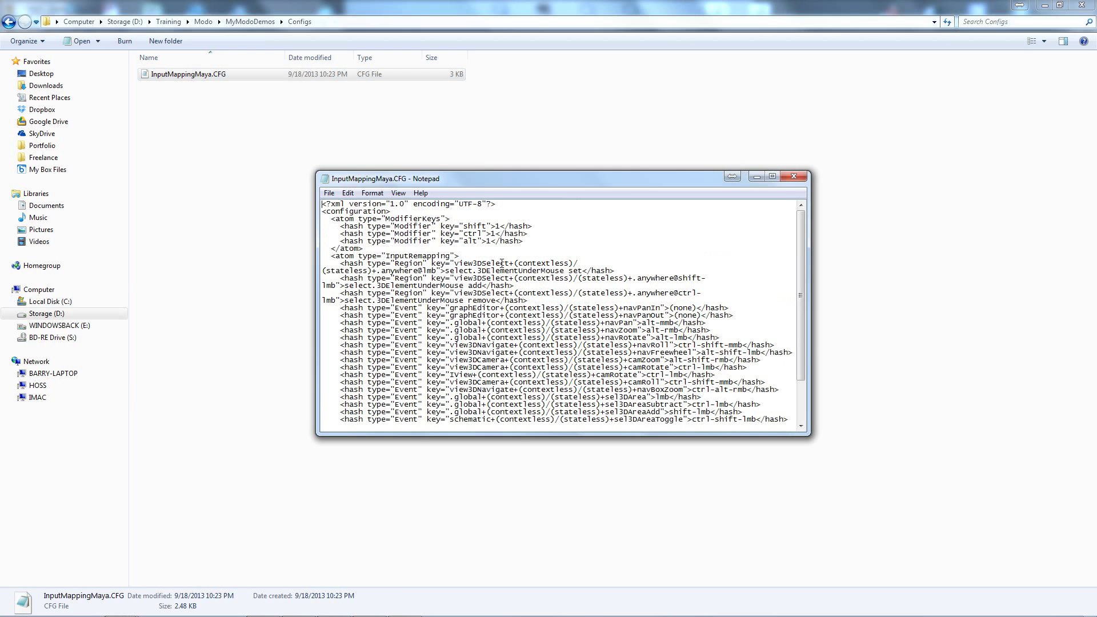
click(792, 178)
Return to modo and start a second config fragment export
key(alt+Tab)
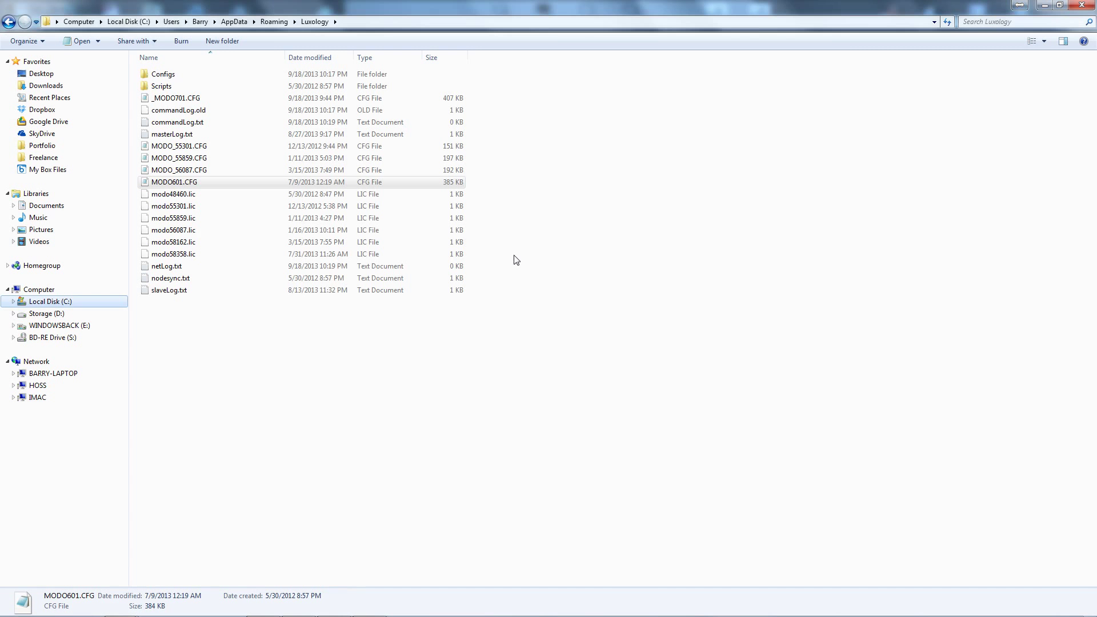
key(alt+Tab)
key(alt+Tab)
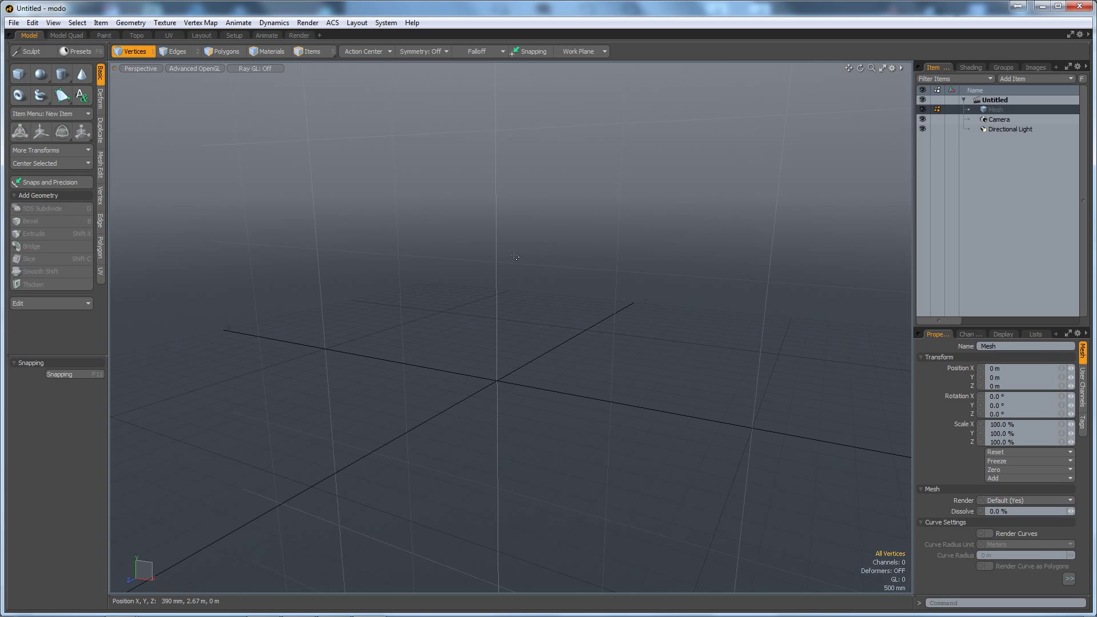
mouse_move(530, 318)
alt+mouse_down()
mouse_move(494, 303)
mouse_move(512, 316)
alt+mouse_up()
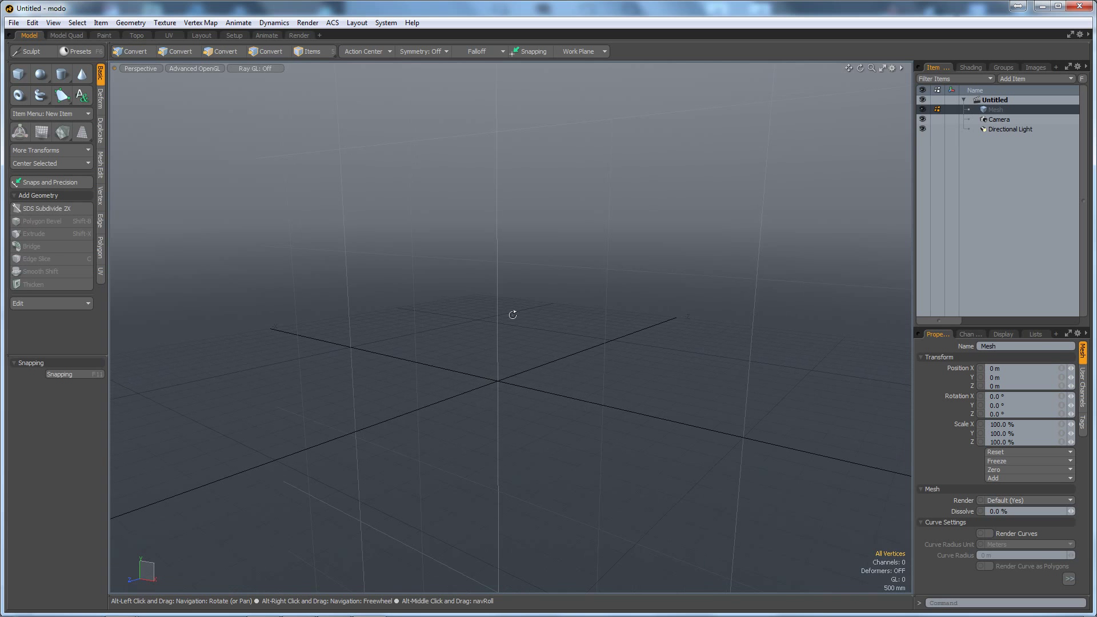
click(385, 24)
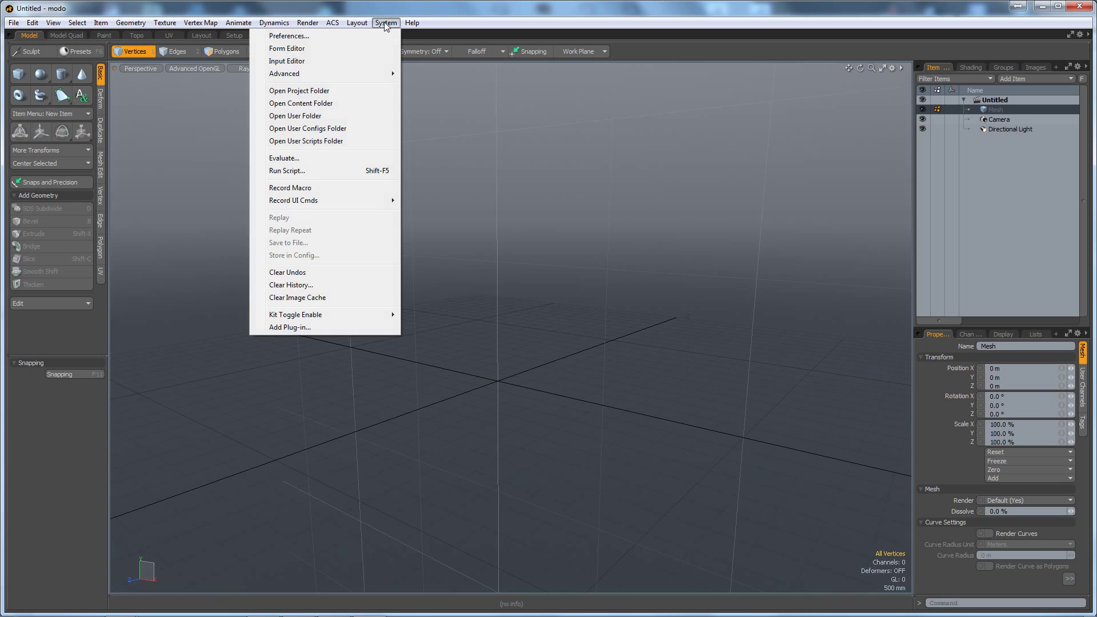
click(385, 24)
click(14, 22)
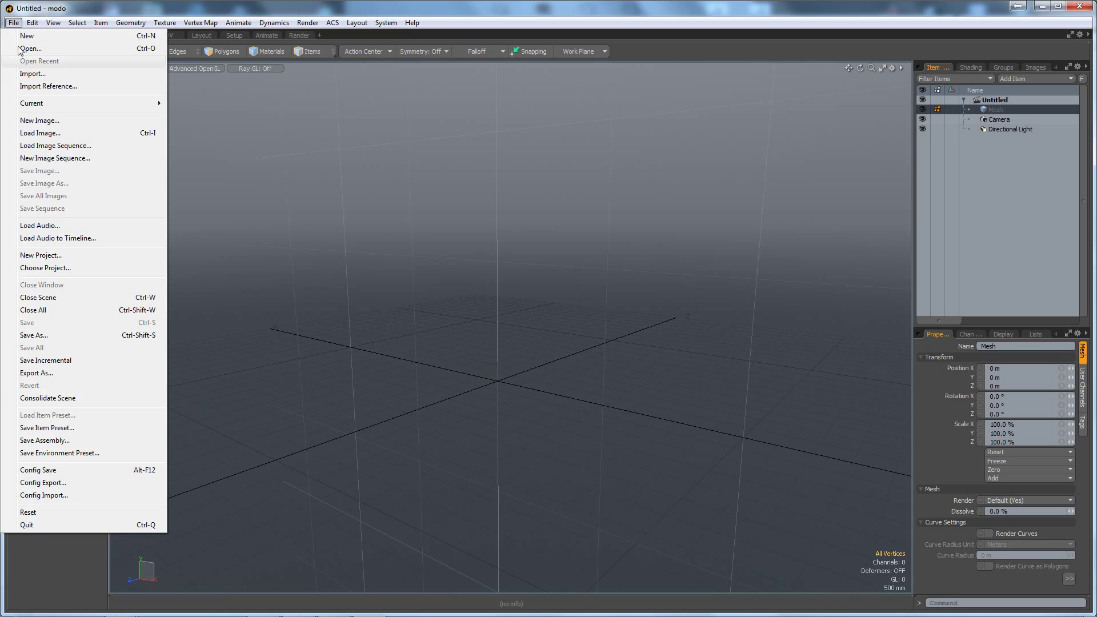
click(52, 482)
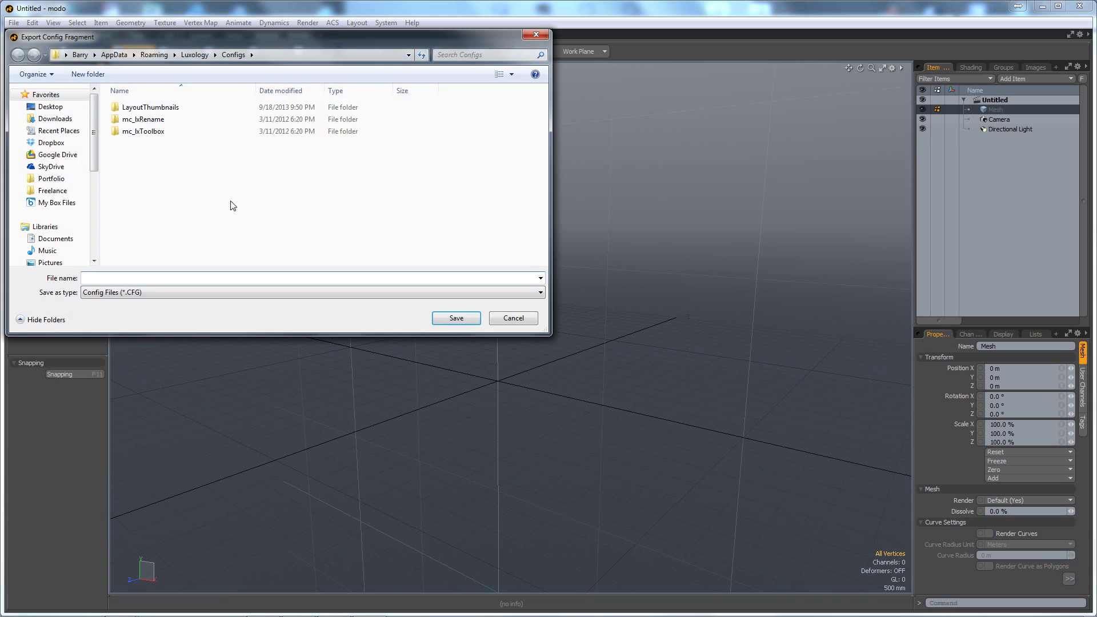
Save the second config fragment file as SystemPrefs in D:\Training\Modo\MyModoDemos\Configs
click(95, 240)
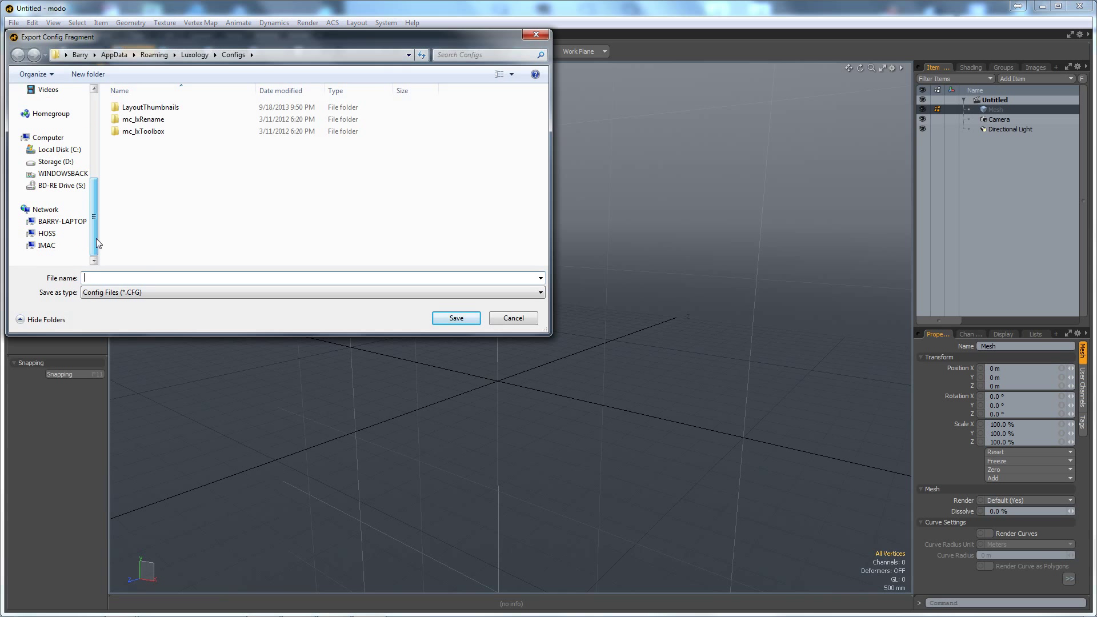
click(61, 161)
scroll(159, 226, down, 3)
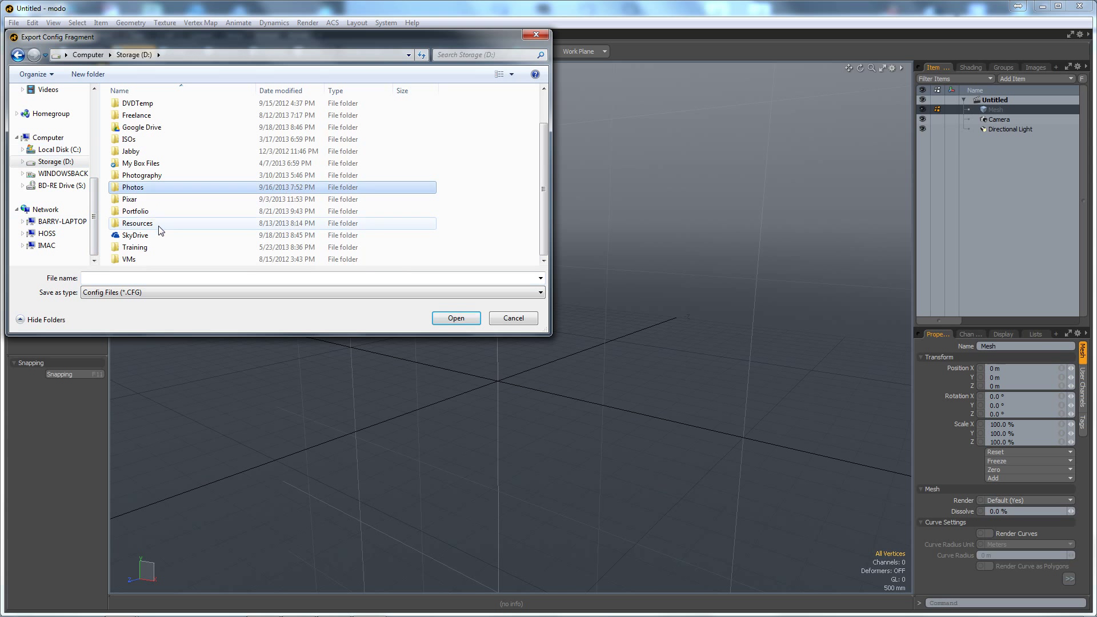
double_click(135, 242)
double_click(131, 167)
double_click(138, 119)
double_click(131, 108)
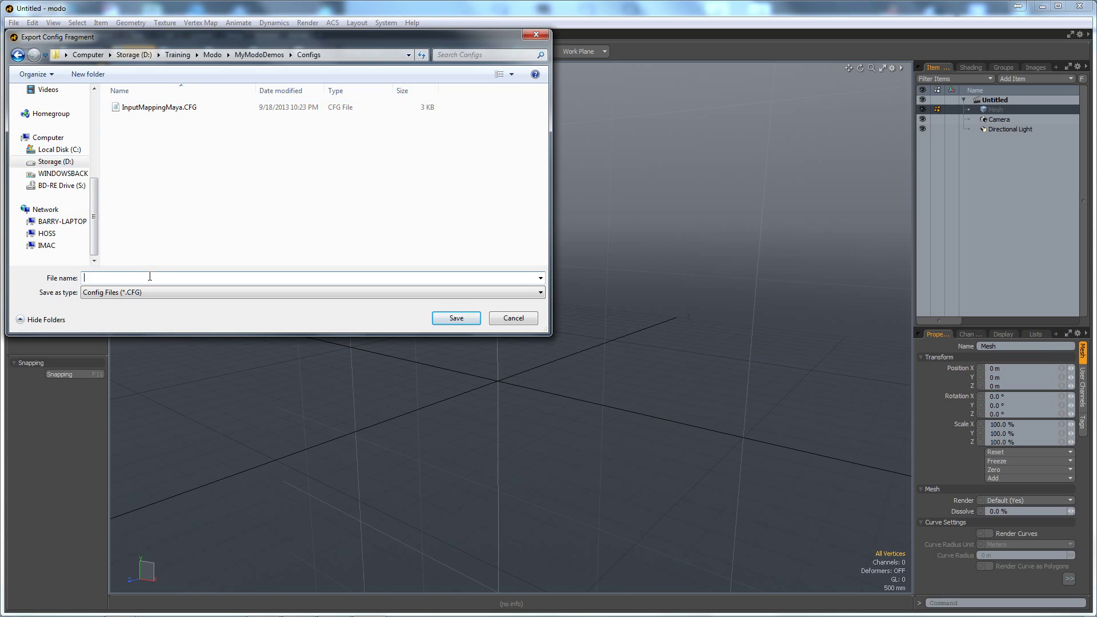
text(SystemPrefs)
key(Return)
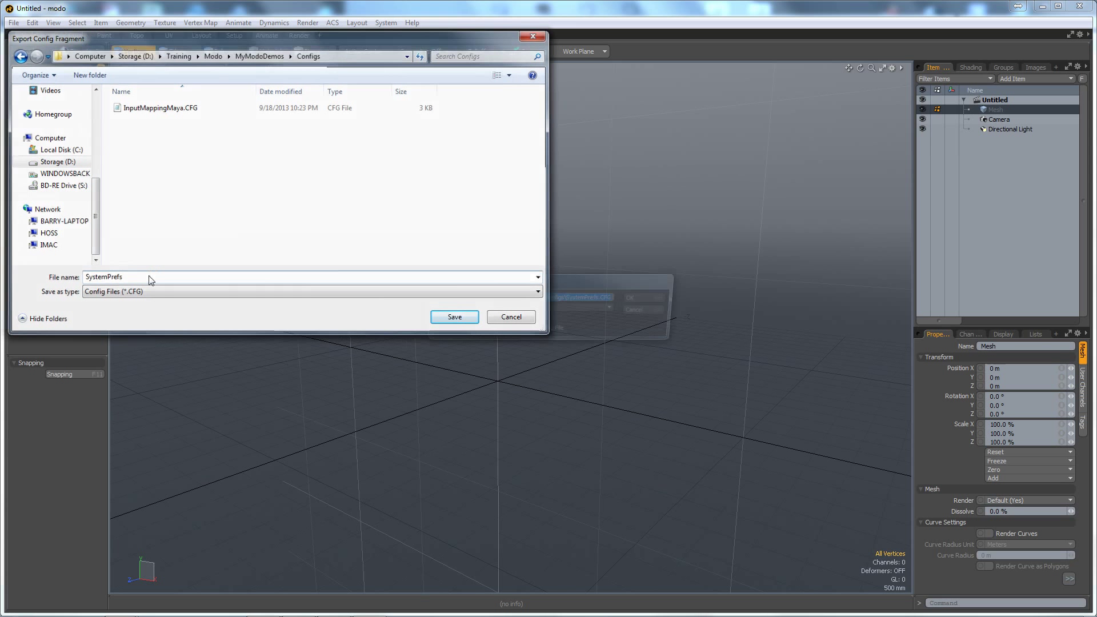
Set the exported fragment to Preferences and complete the SystemPrefs export
click(530, 309)
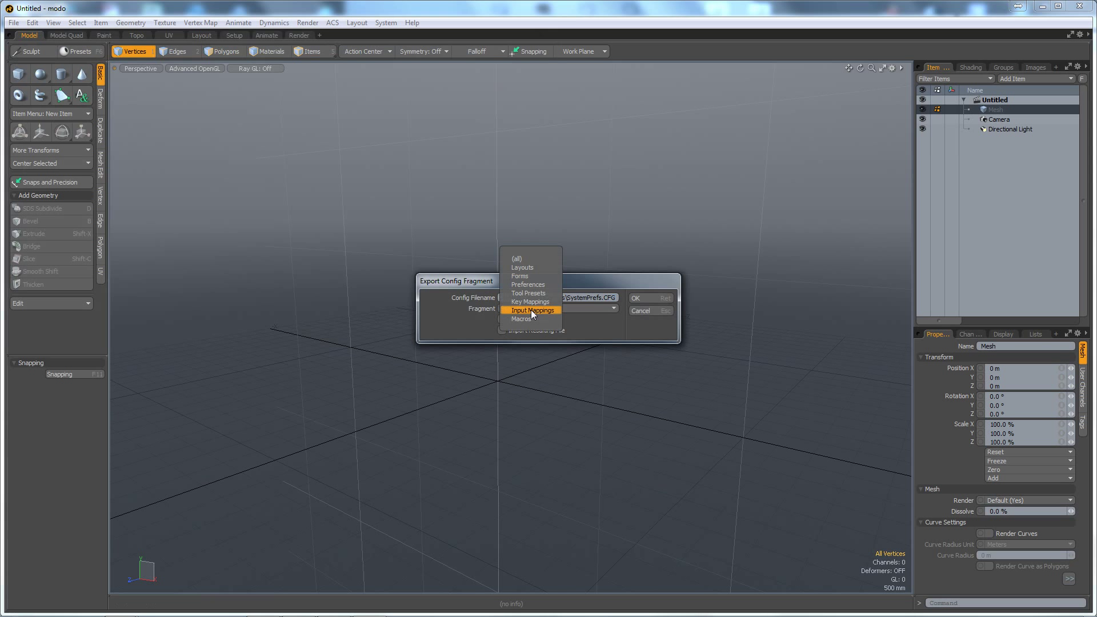
click(530, 292)
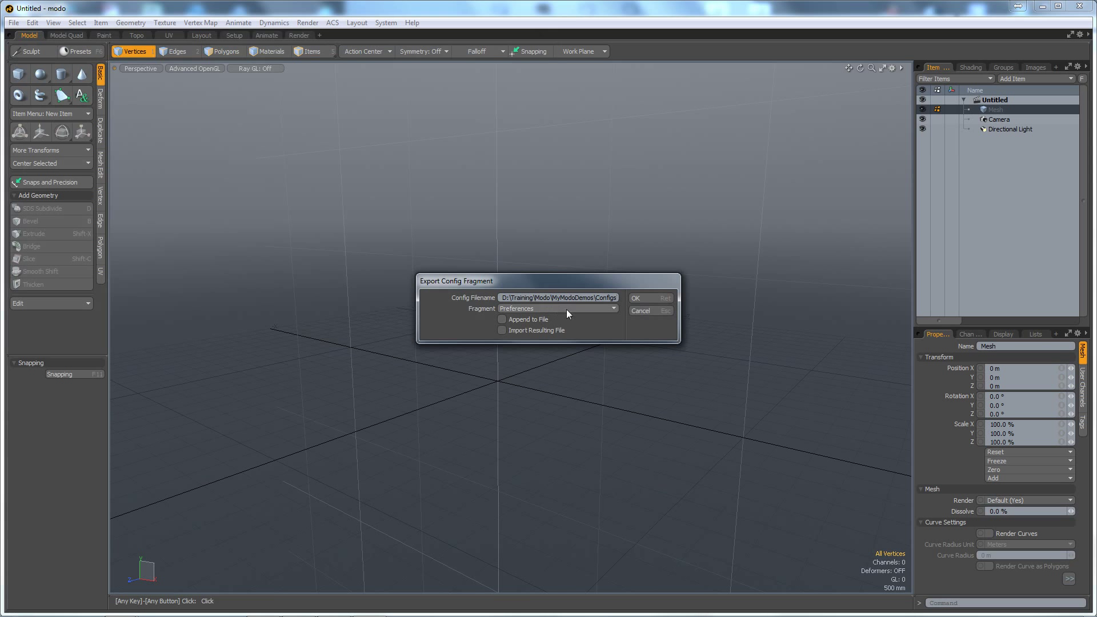
click(650, 298)
Switch to the Configs folder in Windows Explorer, examine SystemPrefs.CFG in Notepad, and return to modo
key(alt+Tab)
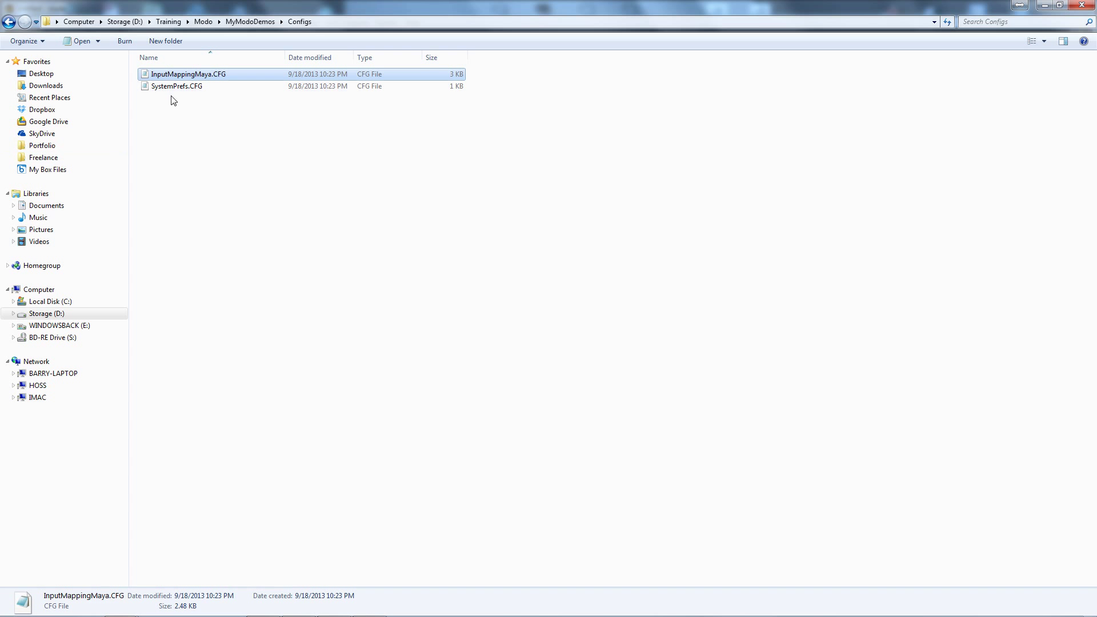
double_click(175, 86)
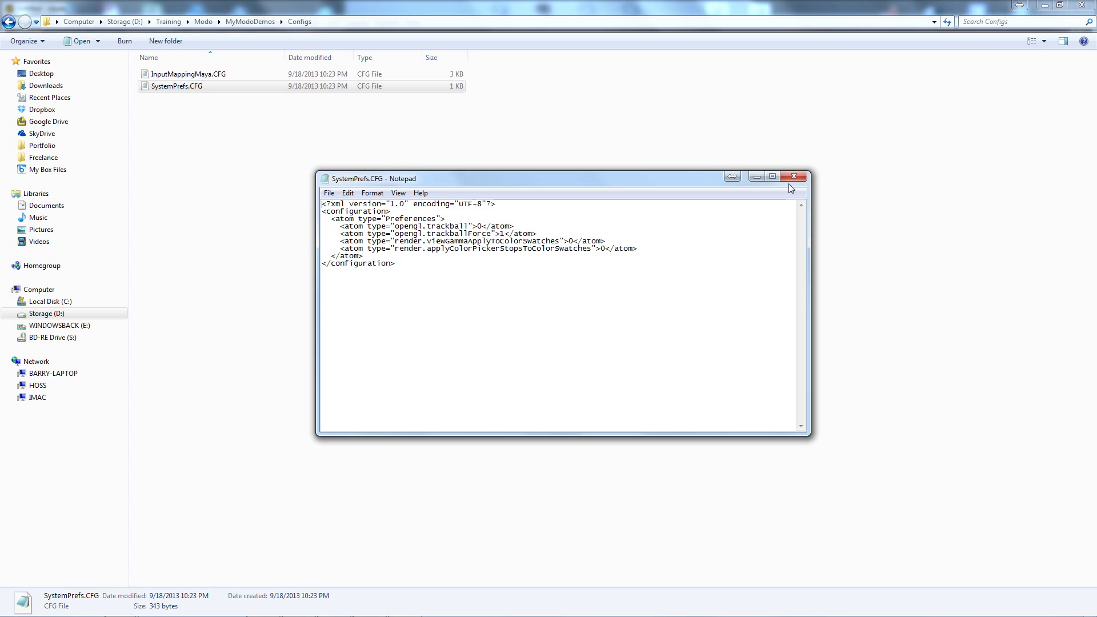
click(196, 88)
click(802, 180)
key(alt+Tab)
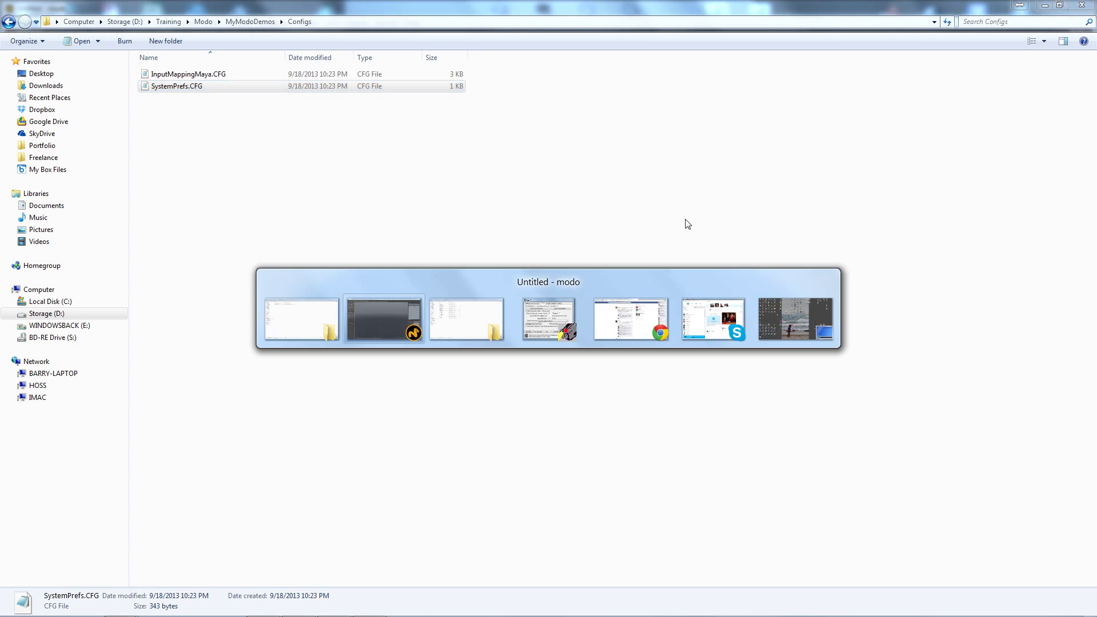
mouse_move(534, 297)
alt+mouse_down()
mouse_move(524, 330)
mouse_move(519, 306)
alt+mouse_up()
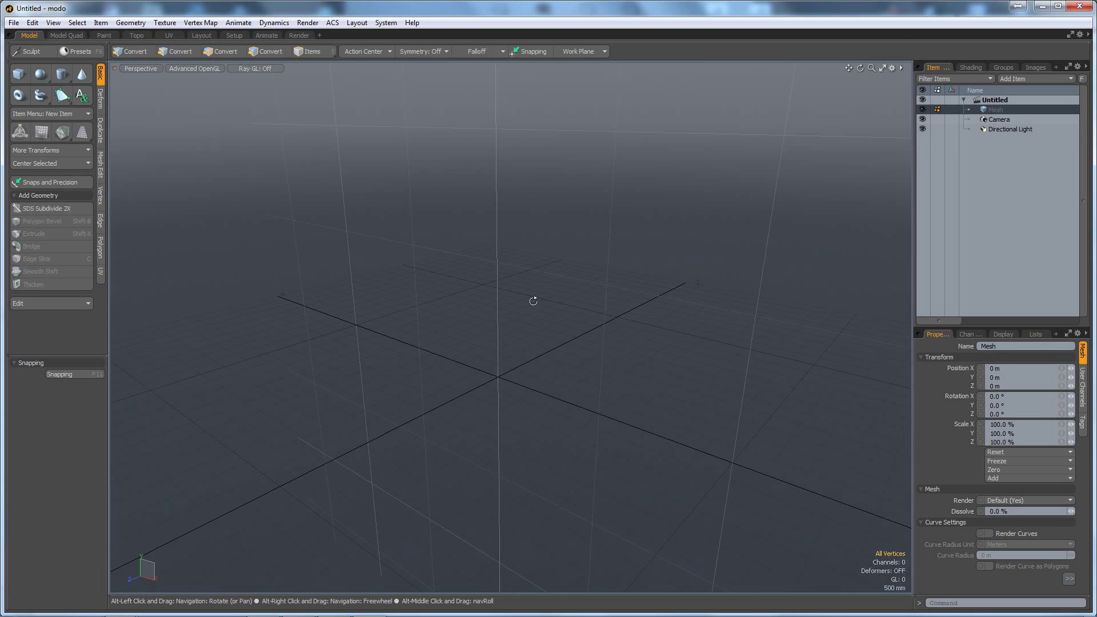
Switch to the AppData\Roaming\Luxology folder in Windows Explorer and delete MODO701.CFG
key(alt+Tab)
key(alt+Tab)
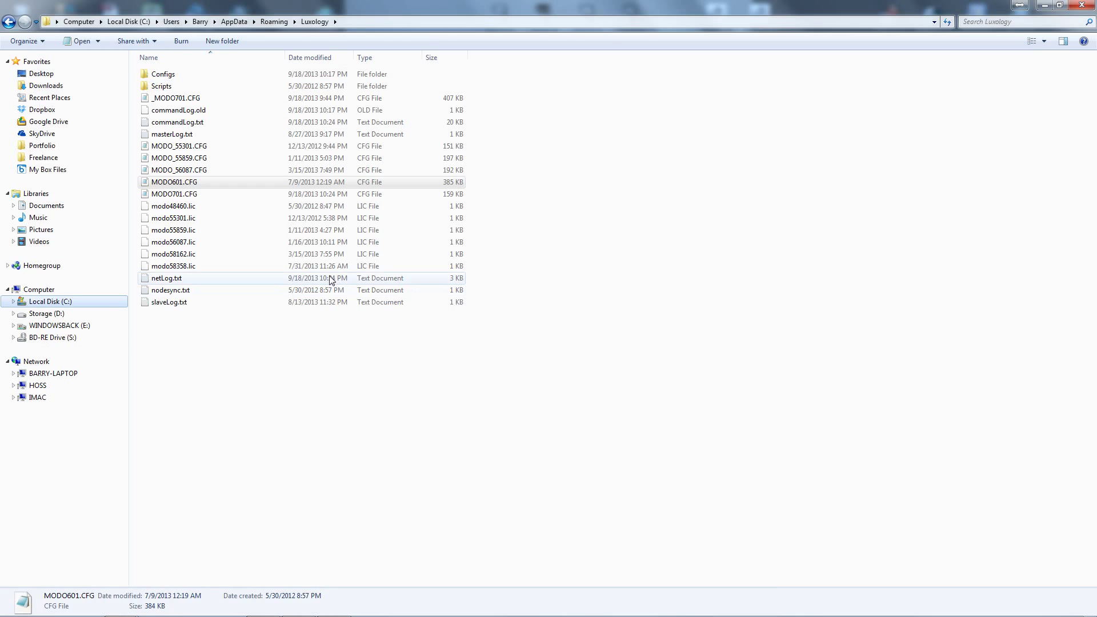
click(179, 199)
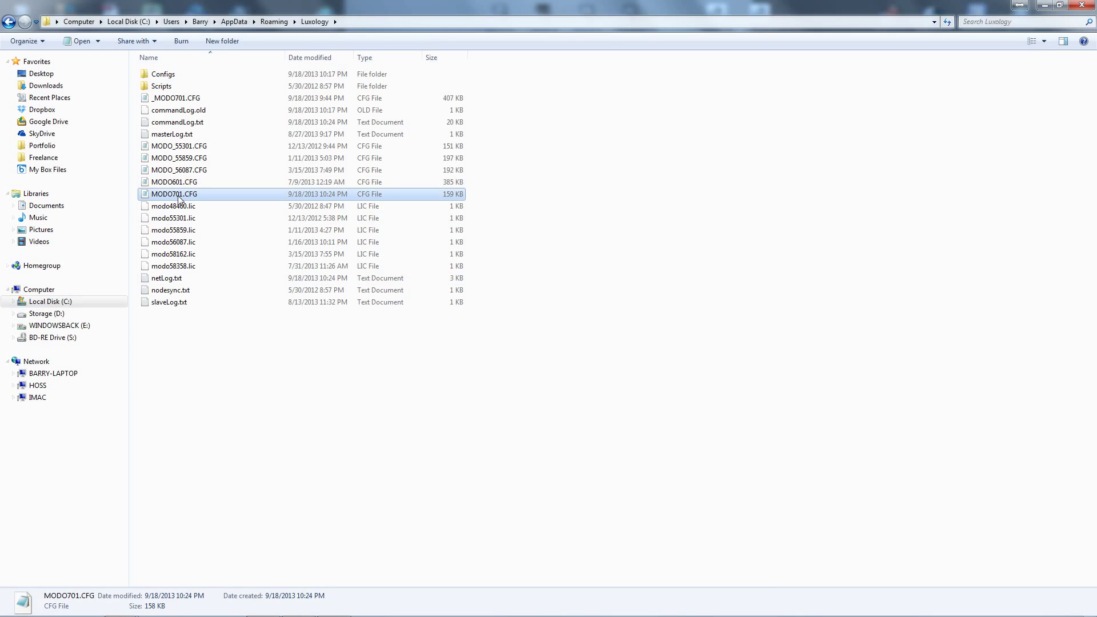
key(Delete)
click(596, 364)
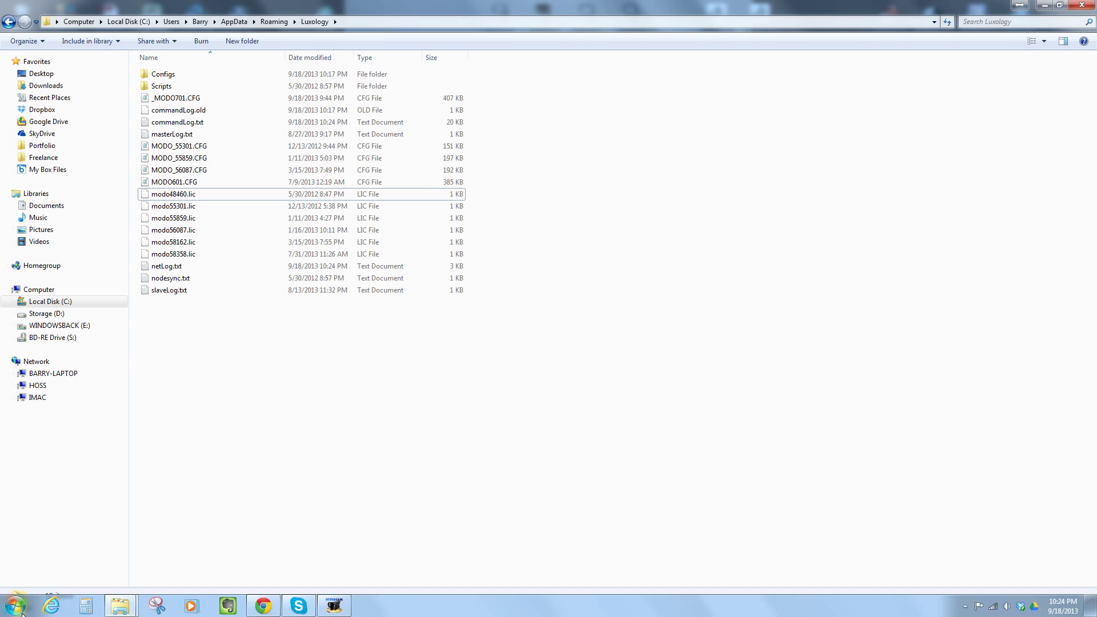
Launch modo again and decline the automatic update checks and the submission of usage statistics
click(16, 604)
click(49, 421)
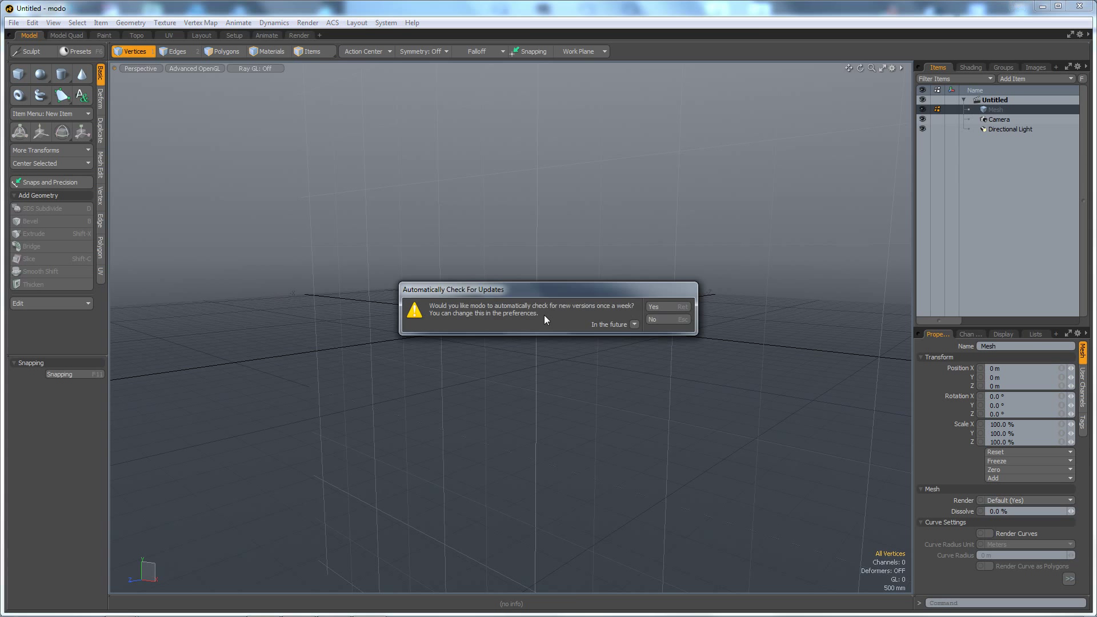
click(663, 319)
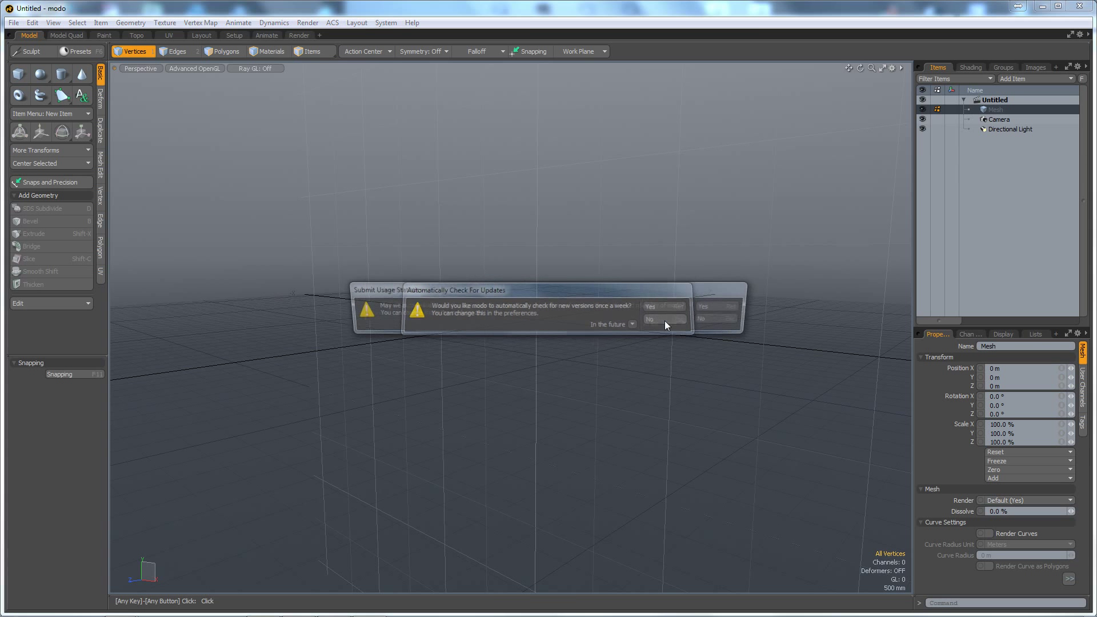
click(728, 320)
Orbit the viewport to check the default navigation, and inspect the Final Rendering preferences
alt+drag(657, 343, 533, 311)
alt+drag(541, 315, 573, 326)
click(382, 23)
click(379, 32)
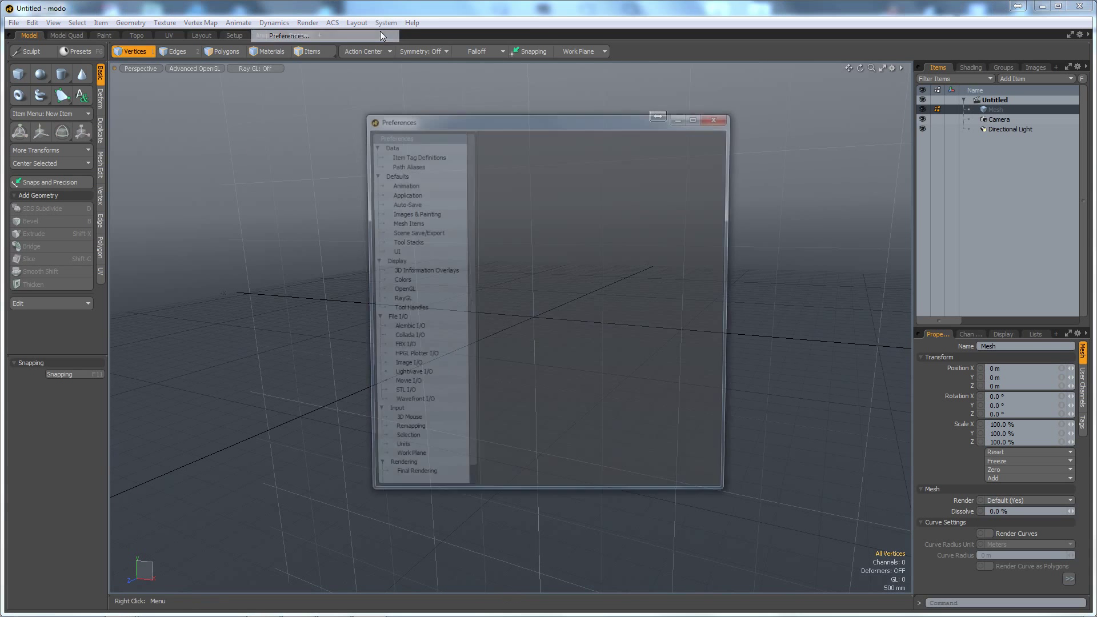
click(420, 485)
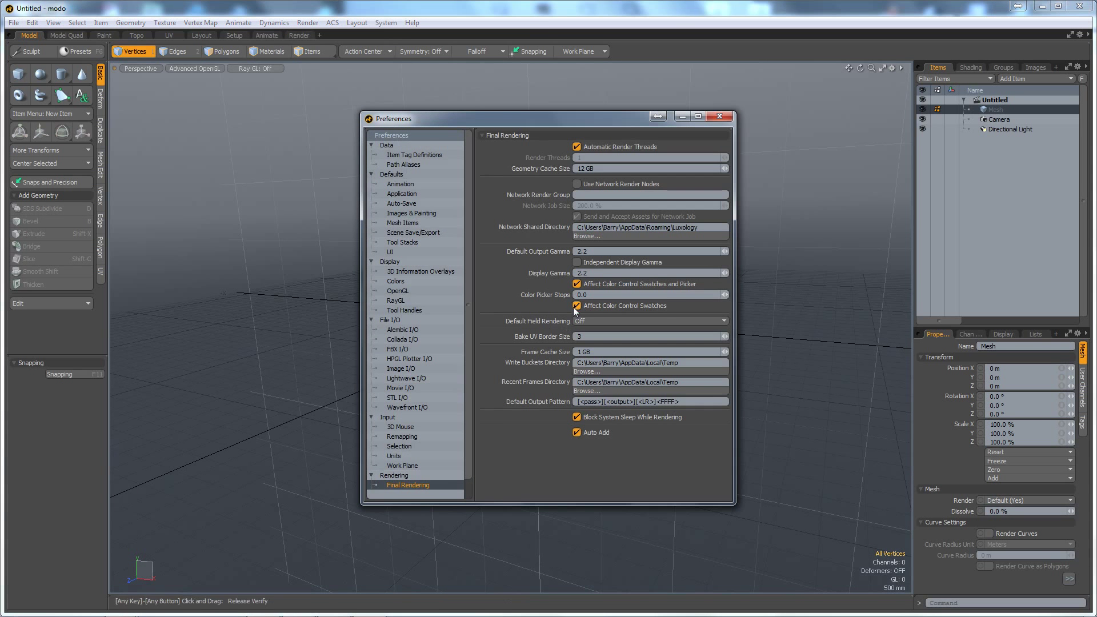
Close the preferences and quit modo, and open the Configs folder under AppData\Roaming\Luxology in Windows Explorer
click(719, 116)
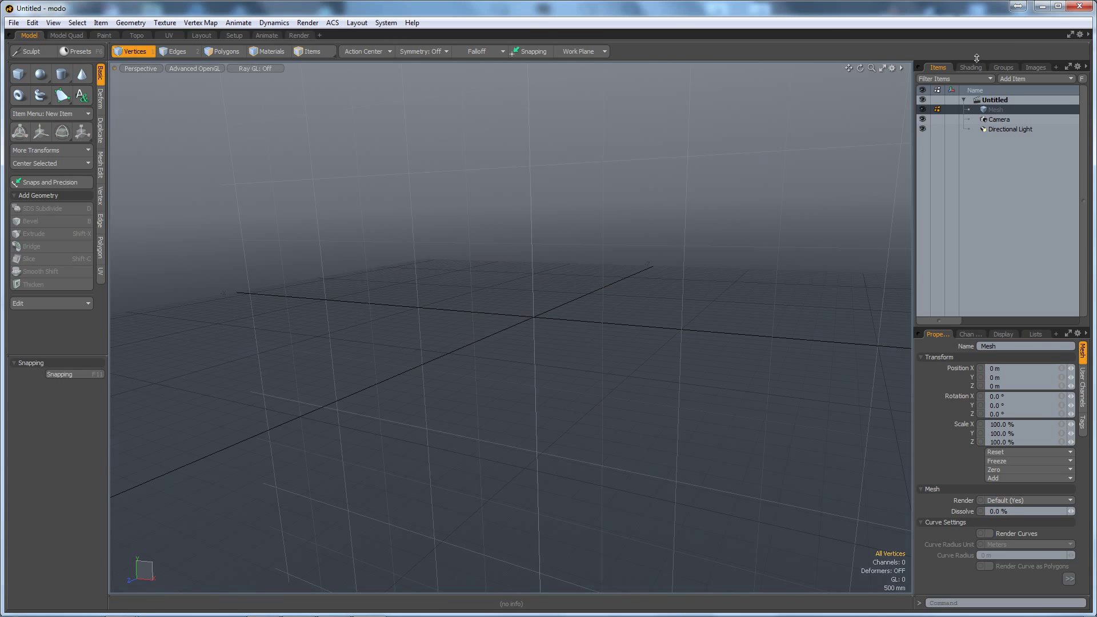
click(1080, 6)
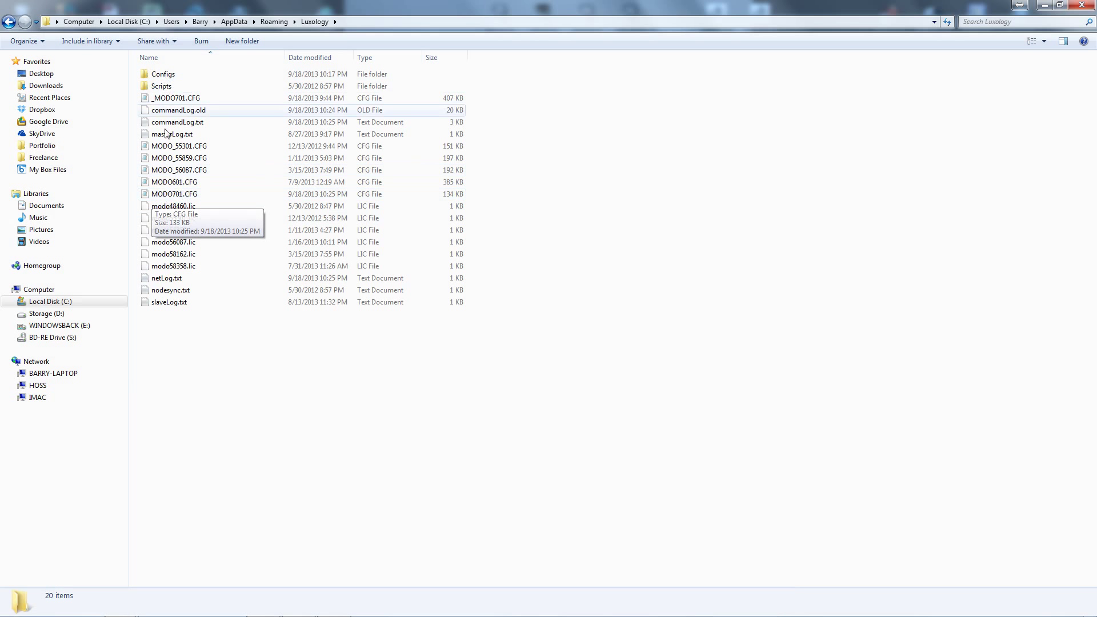
double_click(166, 77)
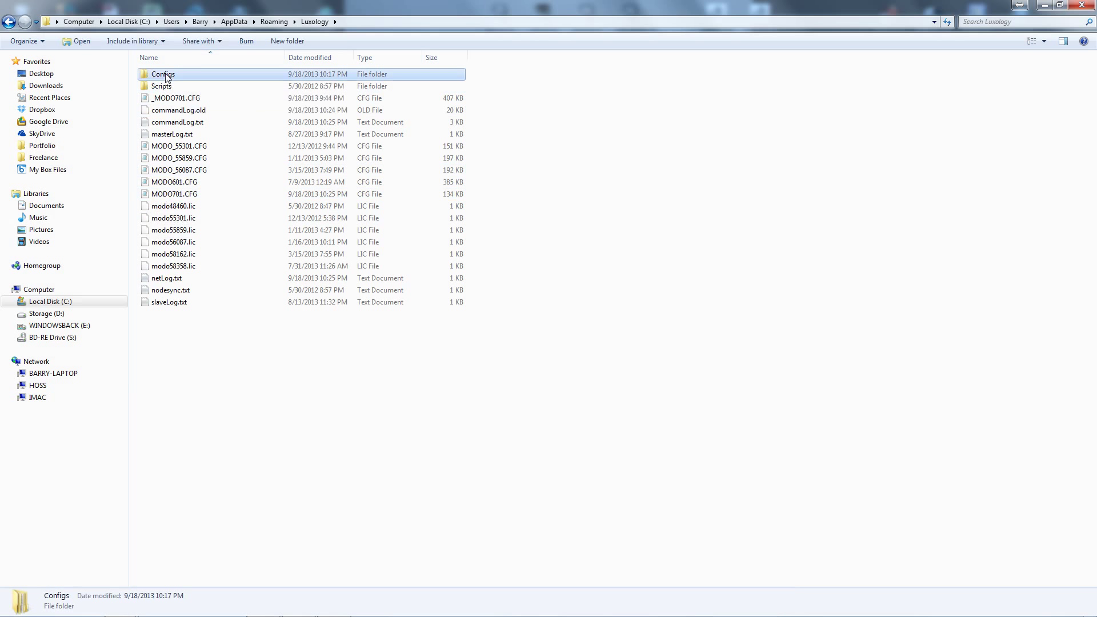
Copy InputMappingMaya.CFG and SystemPrefs.CFG from the MyModoDemos\Configs folder into the Luxology\Configs folder
key(alt+Tab)
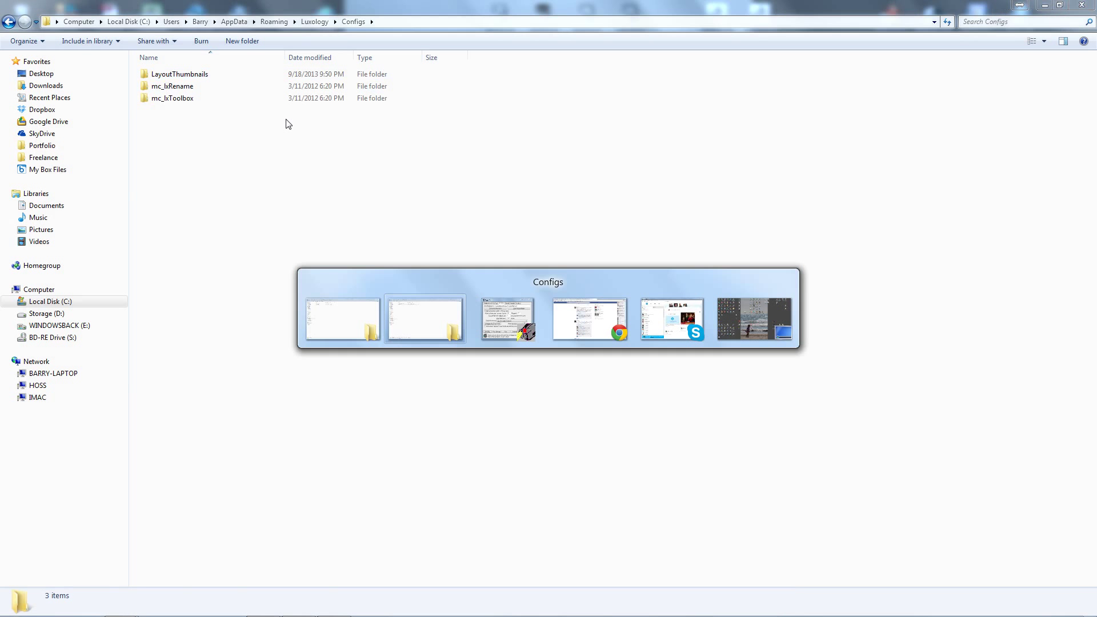
drag(201, 117, 153, 69)
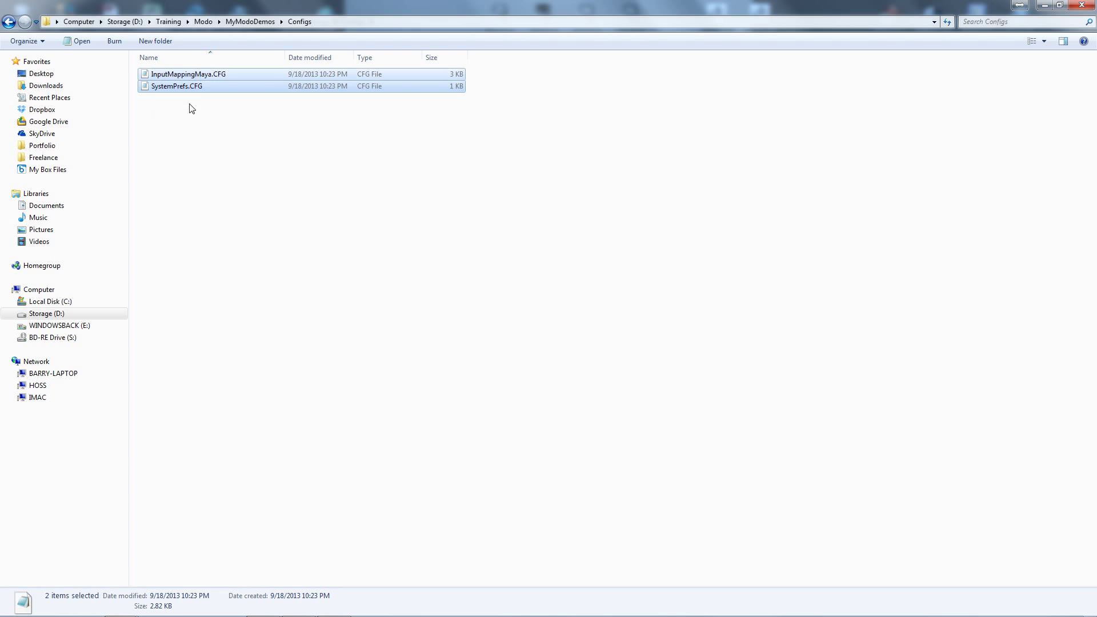
key(alt+Tab)
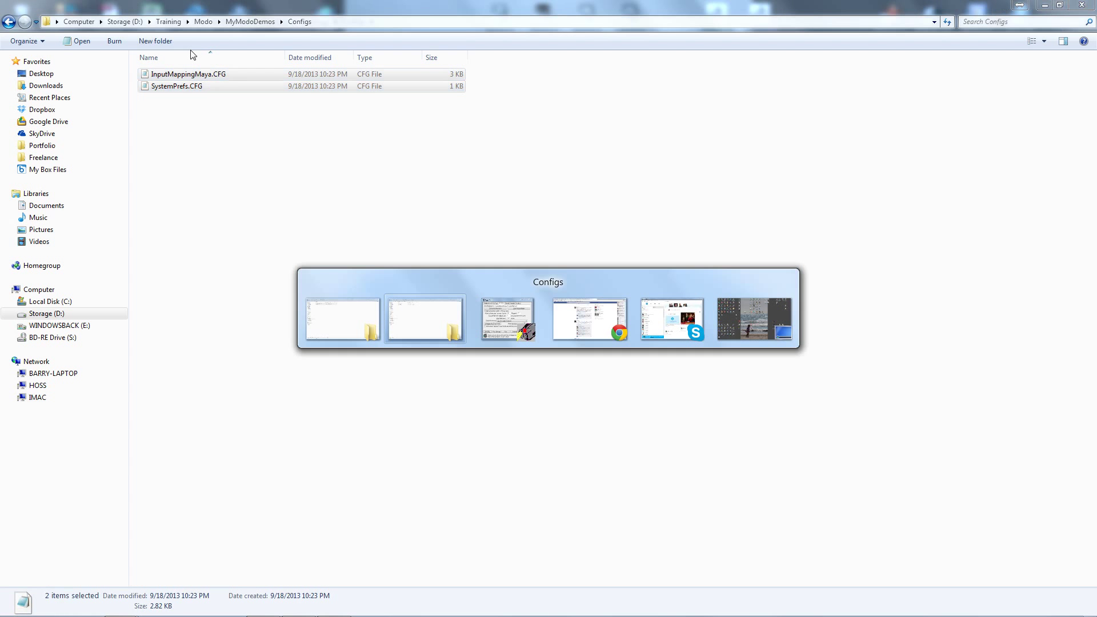
key(ctrl+v)
click(203, 155)
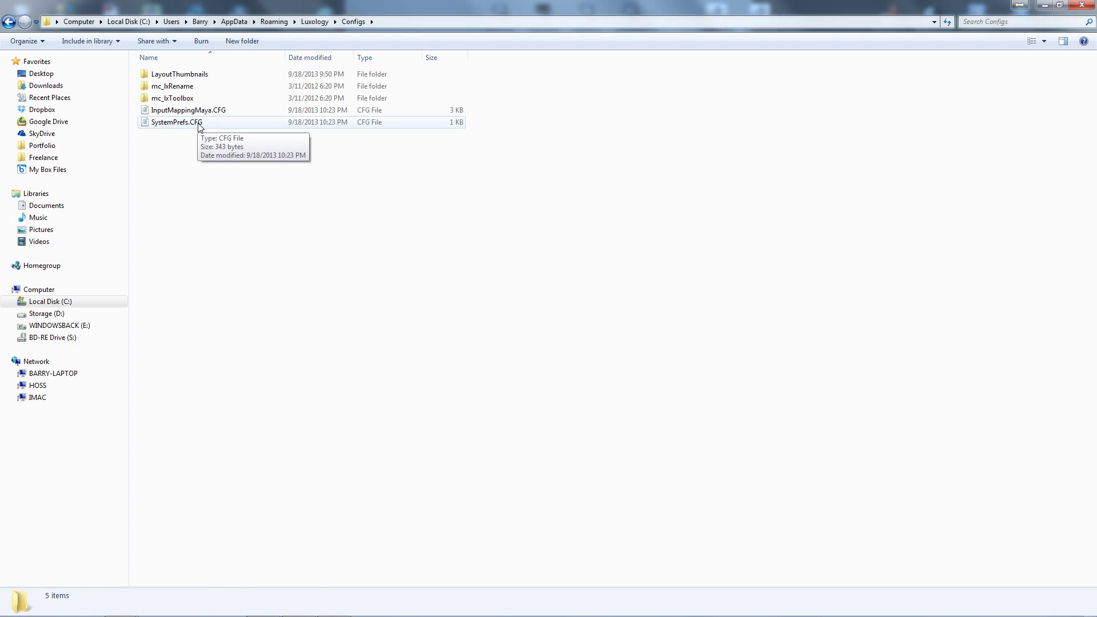
Launch modo 701_sp3 64bit and test the Maya-style orbit and zoom navigation in the perspective viewport
click(16, 604)
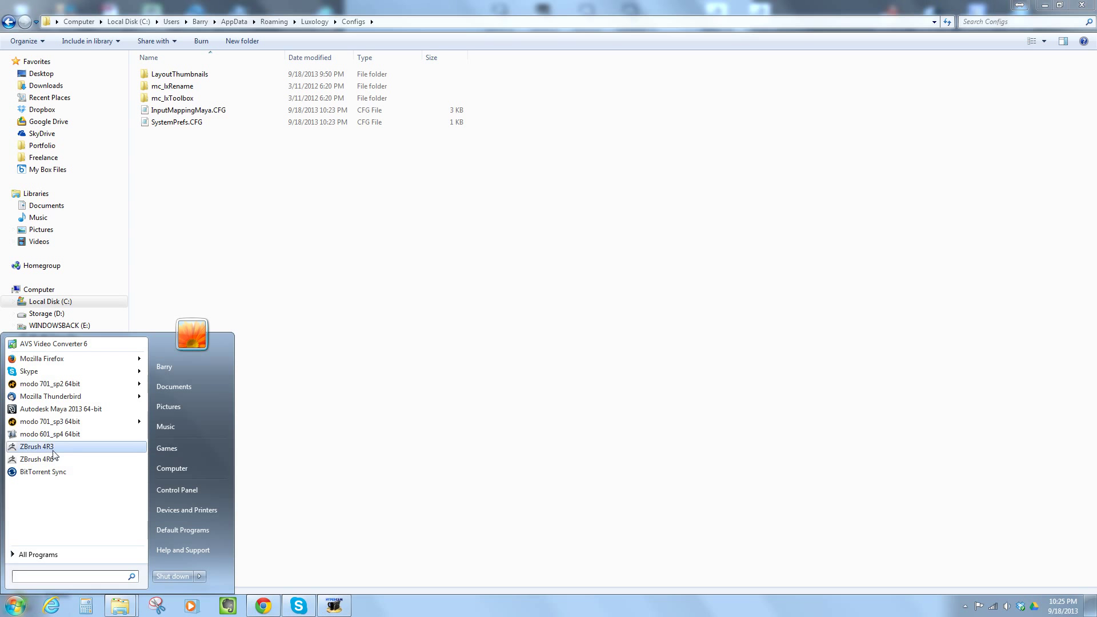
click(105, 421)
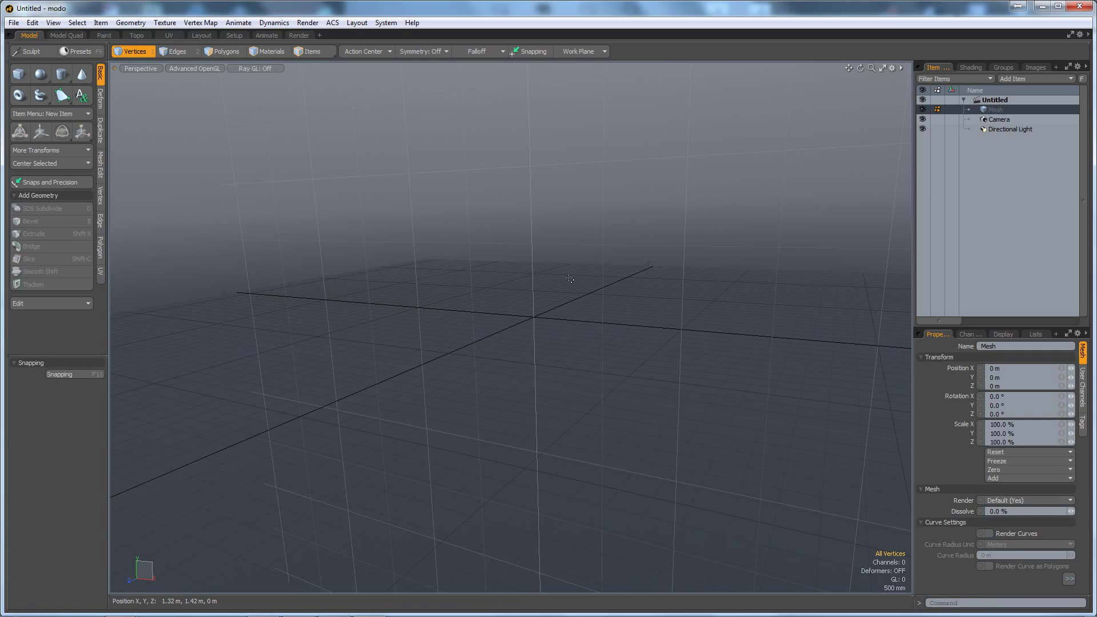
alt+drag(570, 279, 522, 281)
mouse_move(522, 282)
alt+right_down()
mouse_move(548, 281)
mouse_move(522, 277)
alt+right_up()
Inspect the Final Rendering, Remapping and OpenGL preferences, close them, and check the viewport's orbit navigation again
click(393, 26)
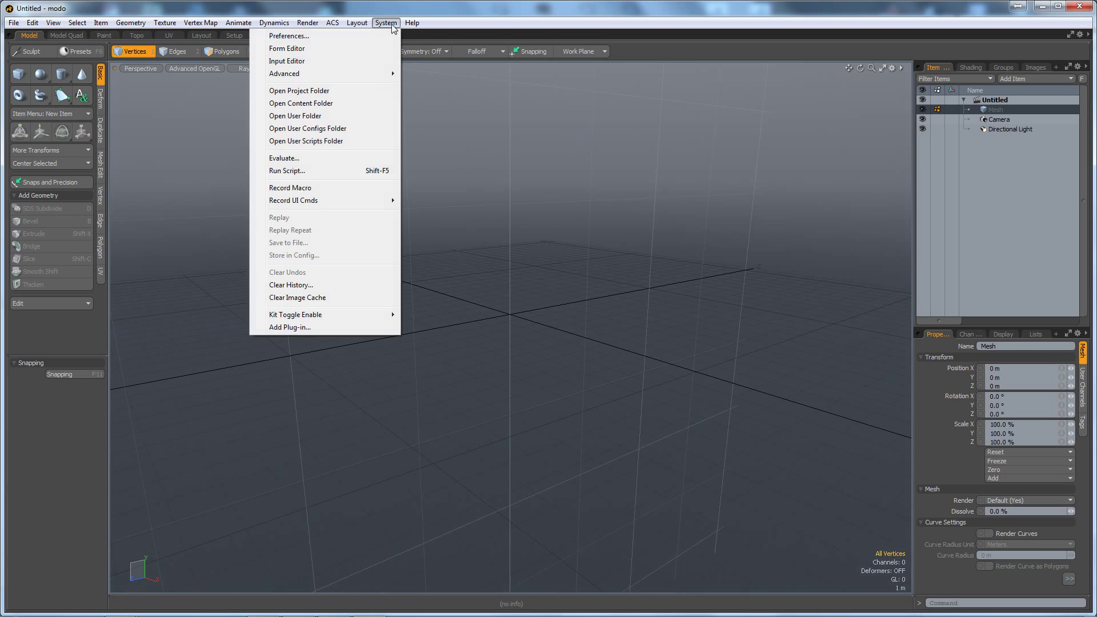
click(388, 36)
click(407, 485)
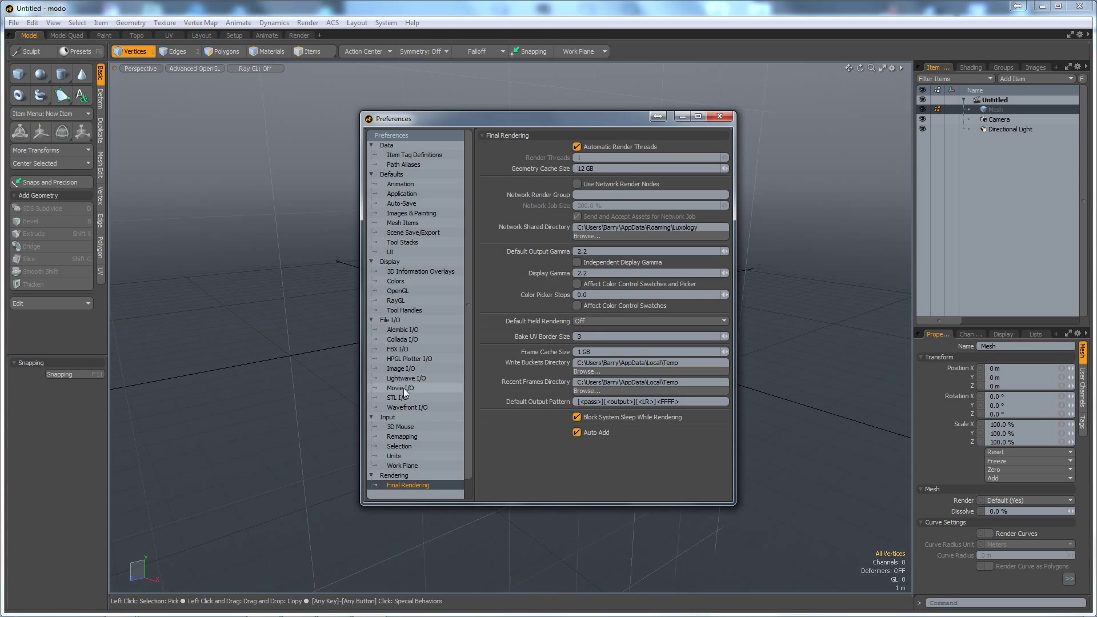
click(406, 436)
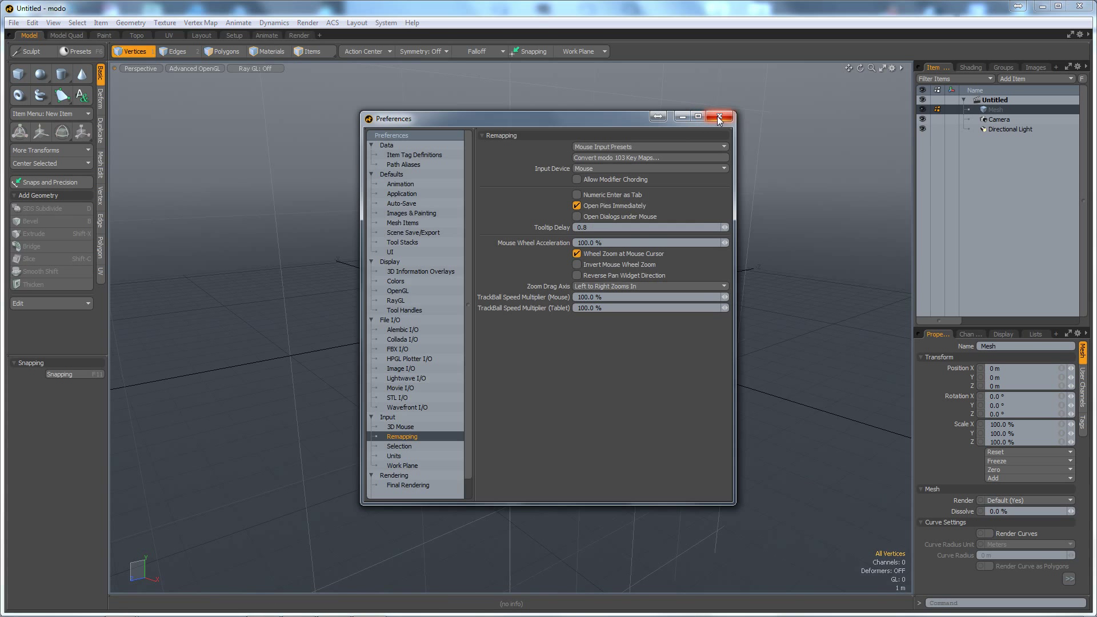
click(400, 292)
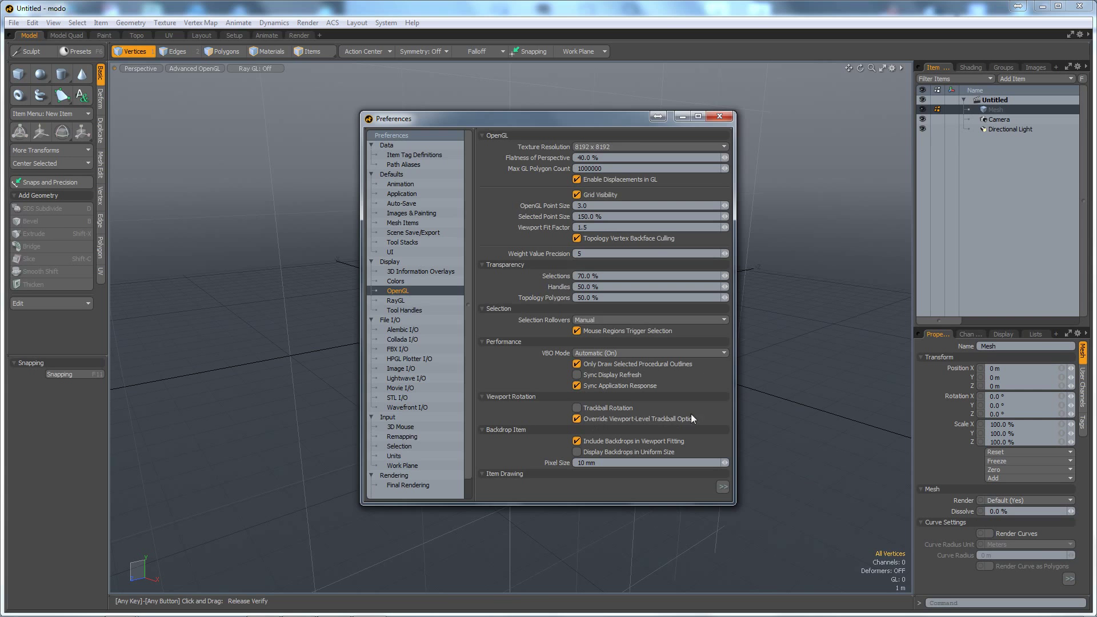
click(720, 116)
alt+drag(580, 261, 544, 307)
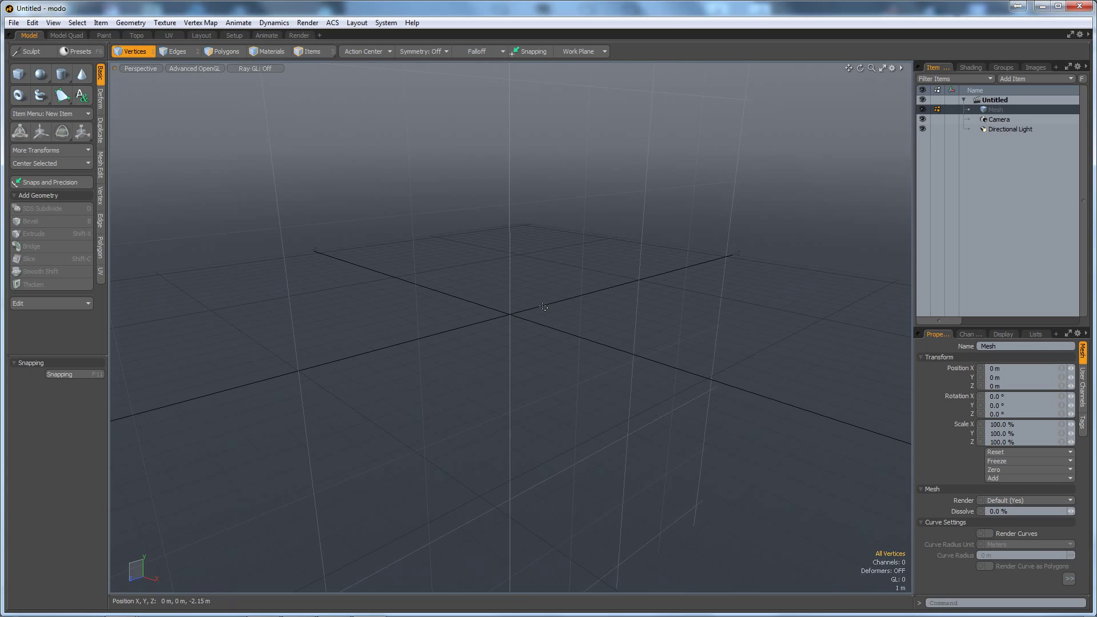